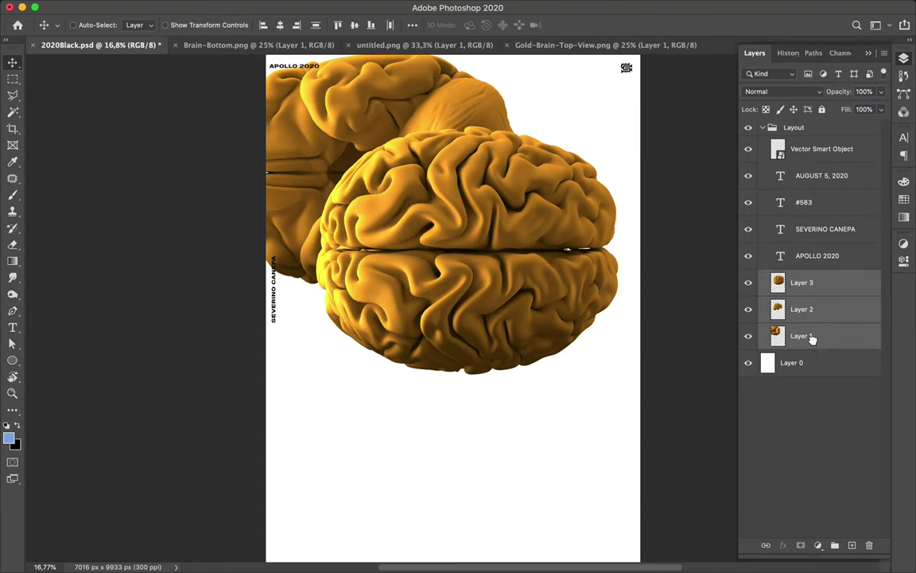
Duplicate the three brain images and scale the copies to about two-thirds size.
drag(430, 239, 481, 352)
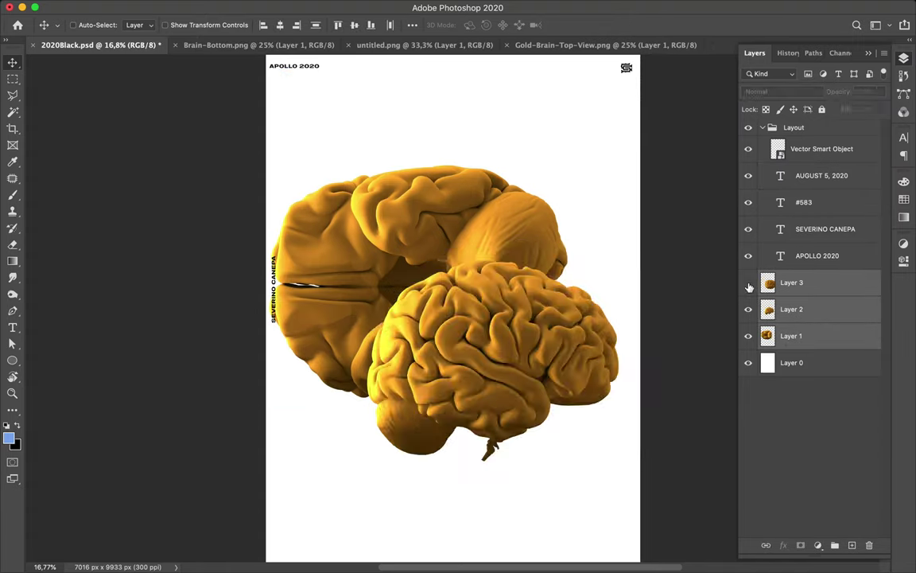
key(ctrl+t)
drag(567, 405, 529, 387)
key(Return)
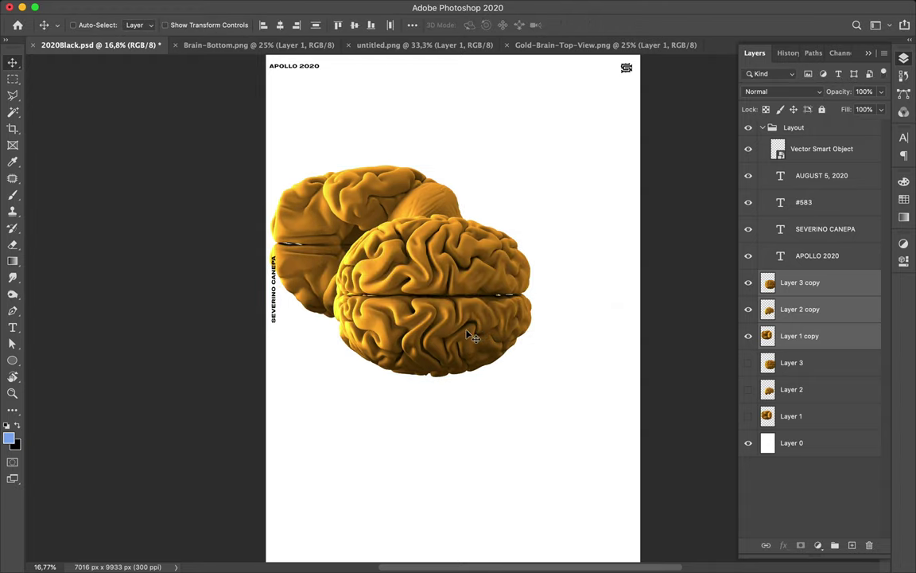
Move the top-view brain down, and enlarge the side-view brain slightly and shift it up-left.
drag(442, 294, 525, 457)
drag(451, 312, 501, 370)
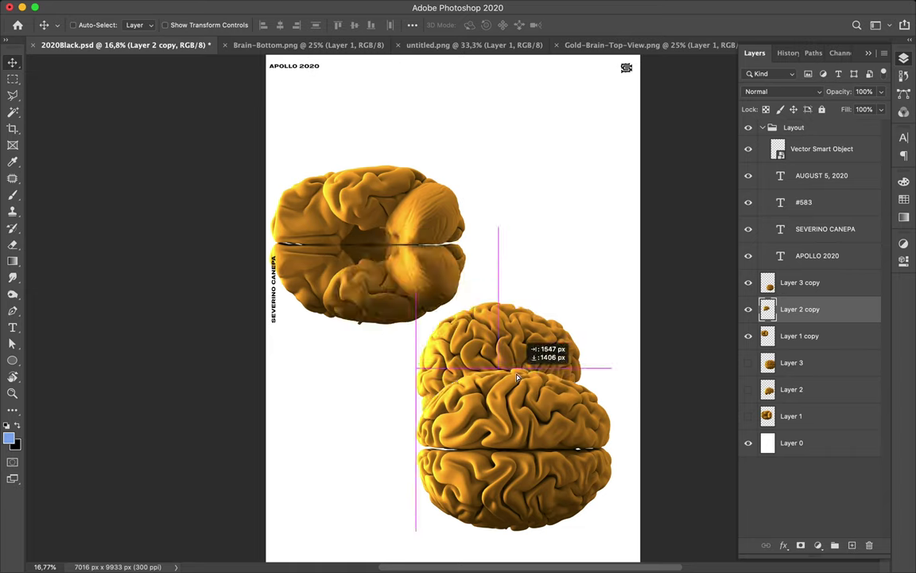
key(ctrl+t)
drag(581, 302, 604, 284)
mouse_move(499, 335)
mouse_down()
mouse_move(389, 241)
mouse_move(375, 276)
mouse_up()
key(Return)
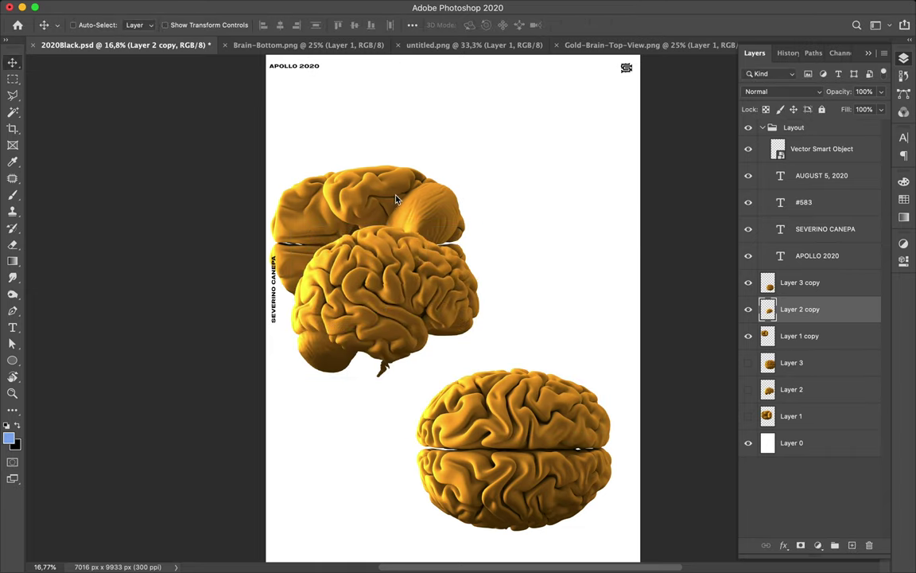
Place the underside brain at the upper right and shrink it with the top-view brain.
mouse_move(371, 202)
mouse_down()
mouse_move(504, 143)
mouse_move(505, 109)
mouse_up()
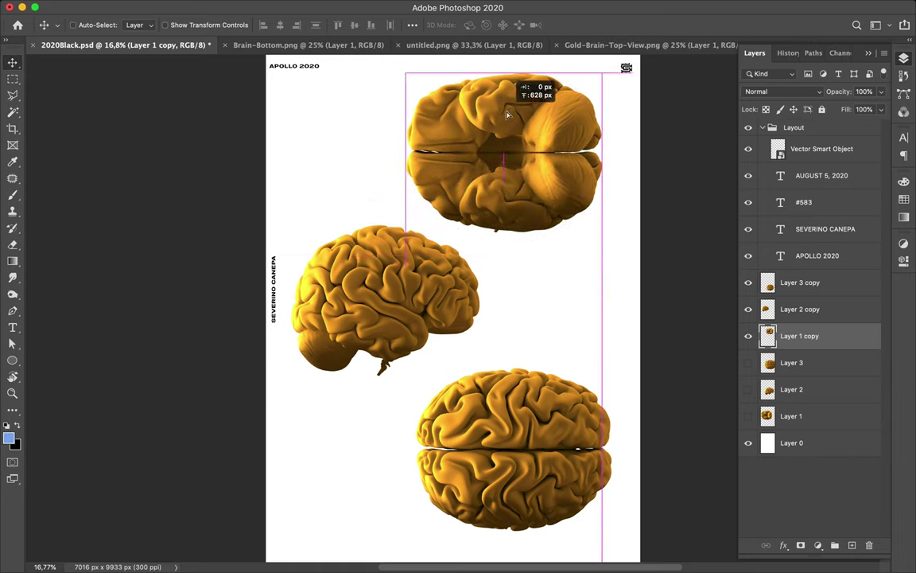
drag(402, 250, 401, 256)
click(505, 209)
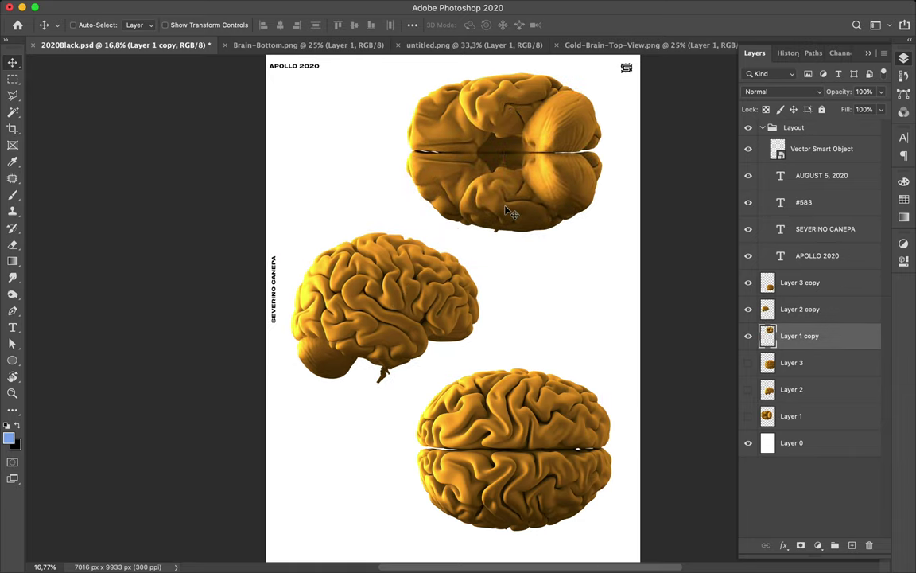
shift+click(525, 404)
key(ctrl+t)
drag(407, 302, 438, 301)
click(398, 294)
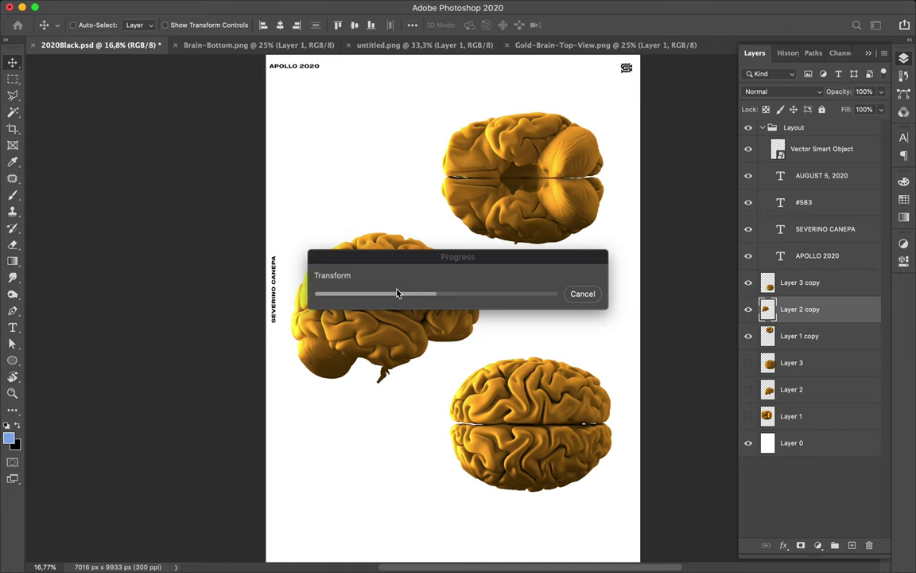
Shrink the side-view brain slightly and fit the whole poster in view.
key(ctrl+t)
drag(480, 231, 454, 238)
key(Return)
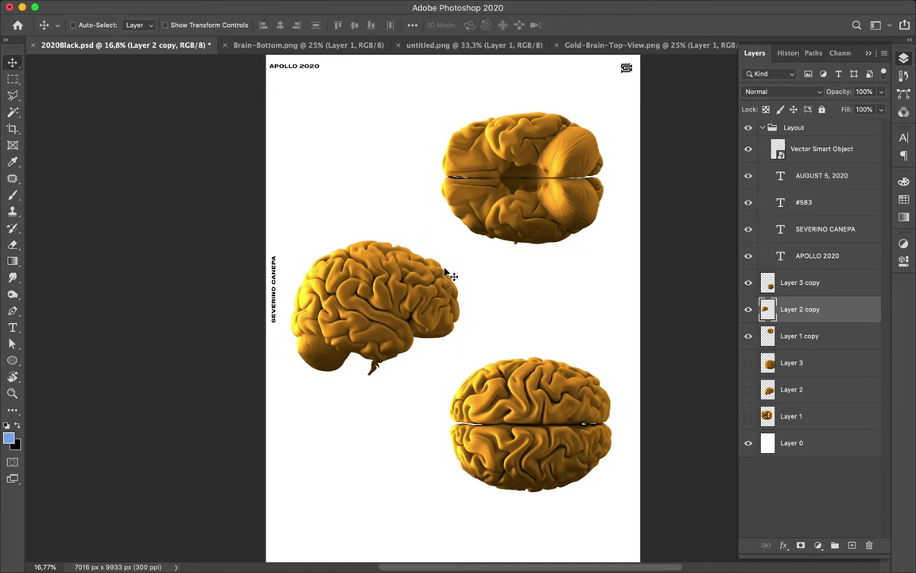
key(ctrl+0)
Draw a trial ellipse over the lower brain with no outline and a black fill.
key(u)
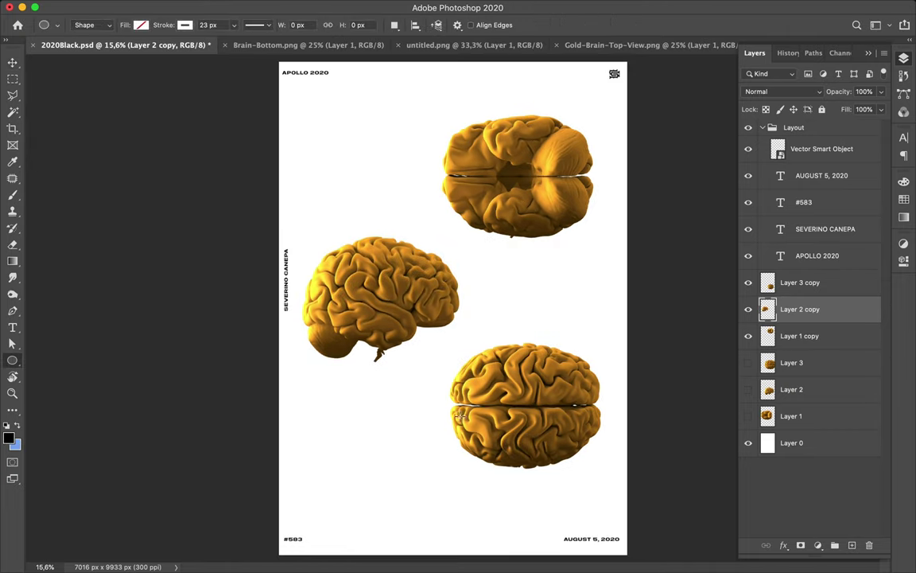
drag(486, 370, 563, 437)
click(184, 25)
click(108, 47)
click(141, 25)
click(64, 89)
Try blend modes and a white fill on the trial ellipse.
click(784, 92)
click(140, 24)
click(208, 93)
click(783, 91)
Try a red ellipse fill, then move the top-view brain down and the underside brain up.
click(140, 24)
click(218, 50)
click(741, 311)
click(784, 91)
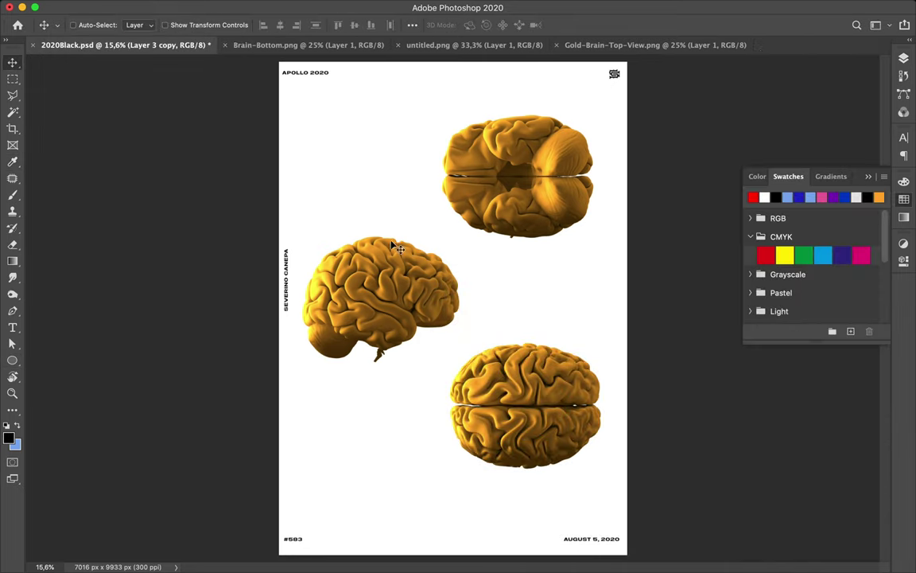
drag(513, 398, 504, 434)
drag(506, 220, 506, 200)
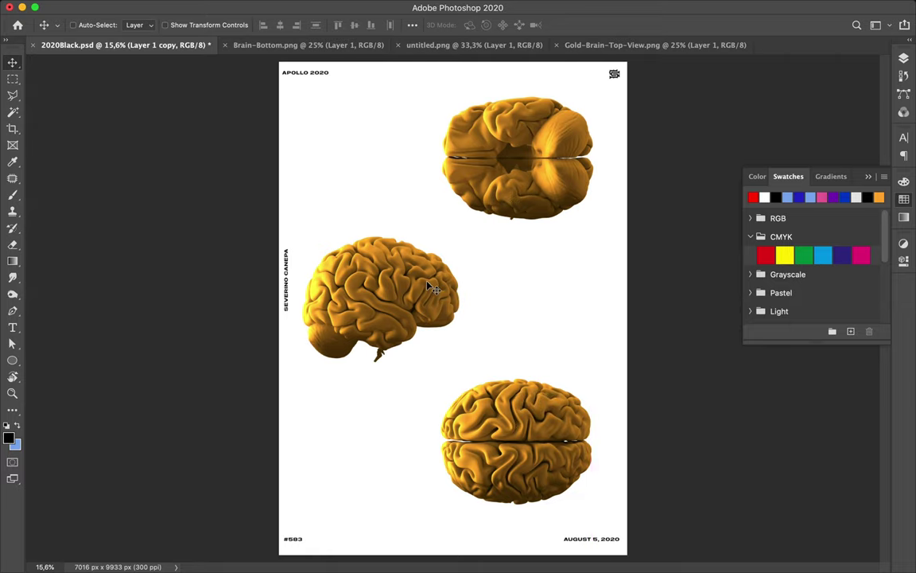
Draw a light blue rectangle covering the whole poster.
super+click(317, 74)
shift+super+click(286, 267)
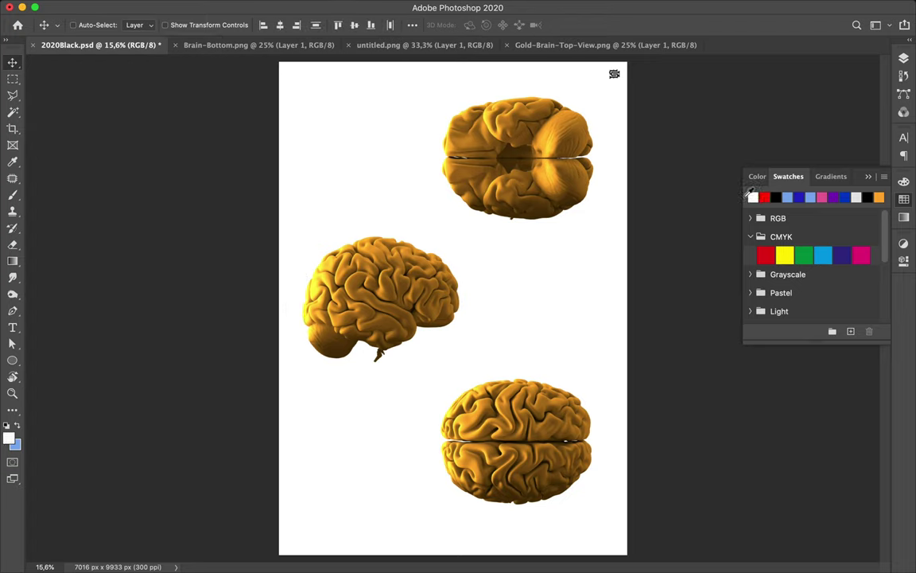
click(12, 360)
click(183, 25)
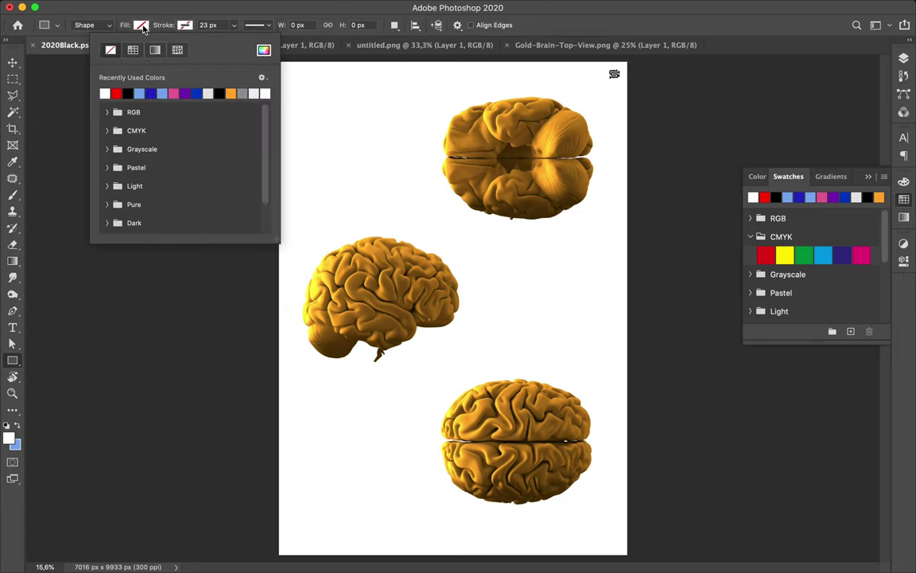
click(140, 93)
drag(278, 60, 632, 559)
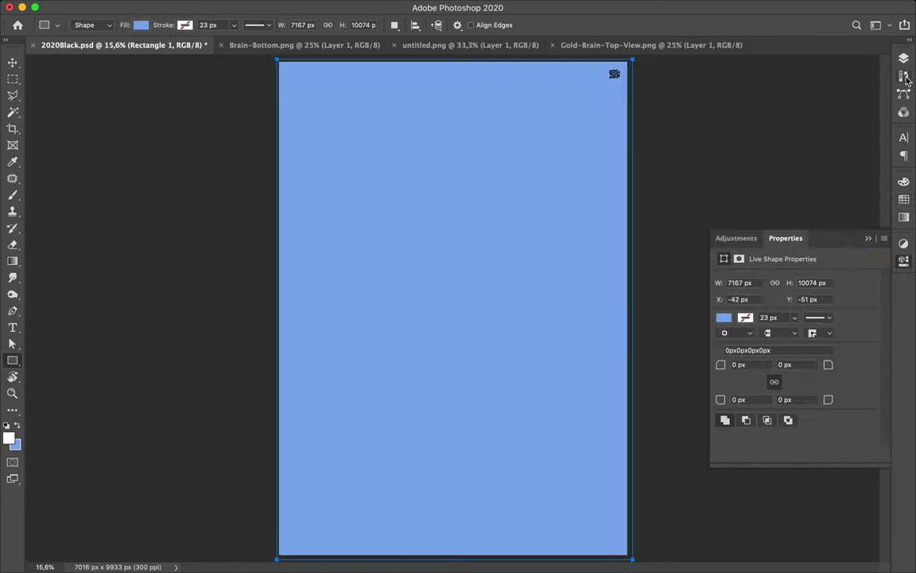
Move the rectangle behind the brains and give it a gradient fill with a light blue stop.
click(905, 77)
mouse_move(798, 177)
mouse_down()
mouse_move(818, 455)
mouse_move(811, 446)
mouse_up()
click(141, 24)
click(88, 49)
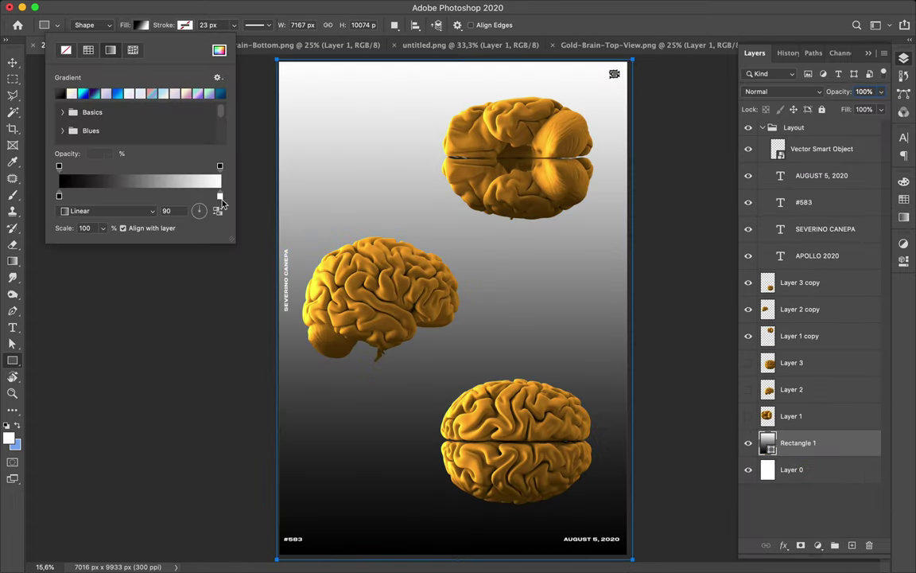
double_click(220, 196)
click(753, 197)
click(738, 311)
Set the other gradient stop to dark blue and make it a linear 174° gradient.
double_click(59, 195)
click(810, 197)
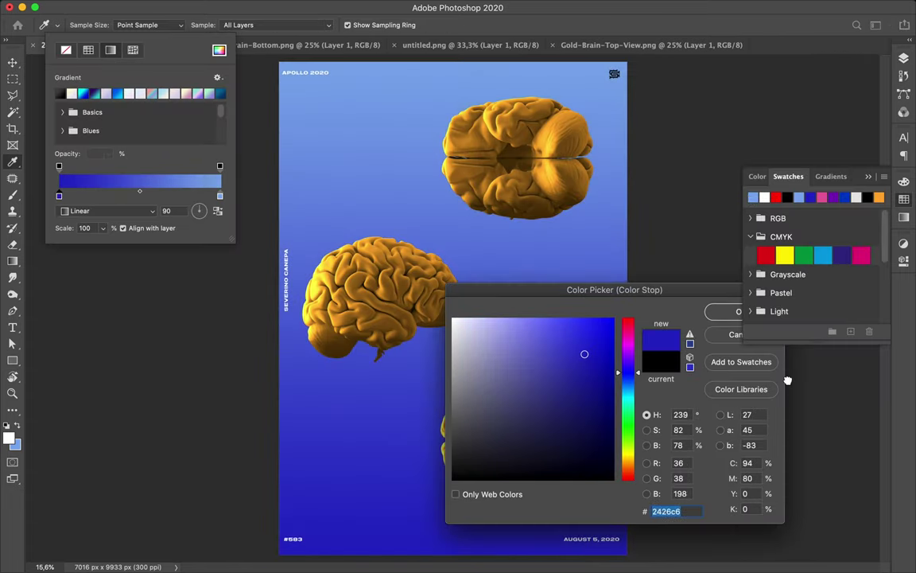
click(732, 311)
click(151, 211)
click(126, 222)
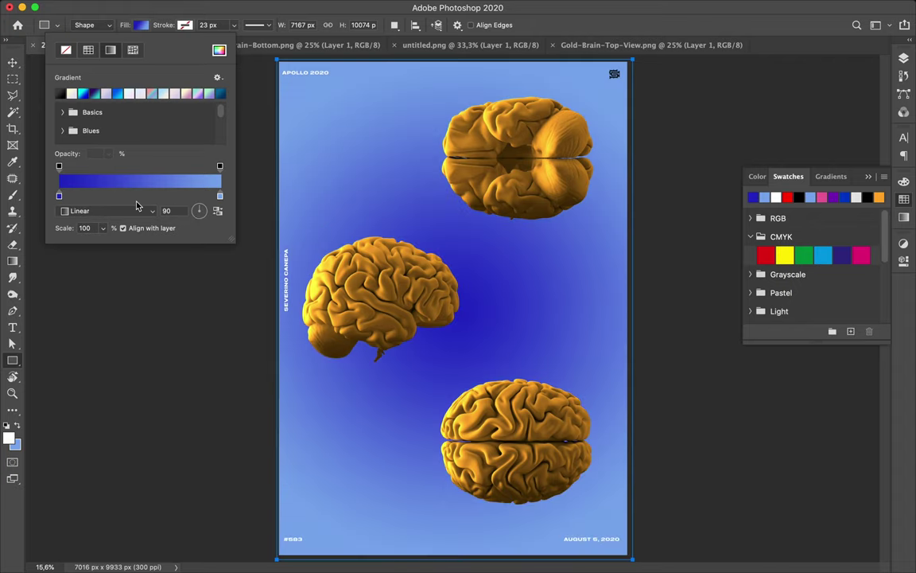
click(196, 211)
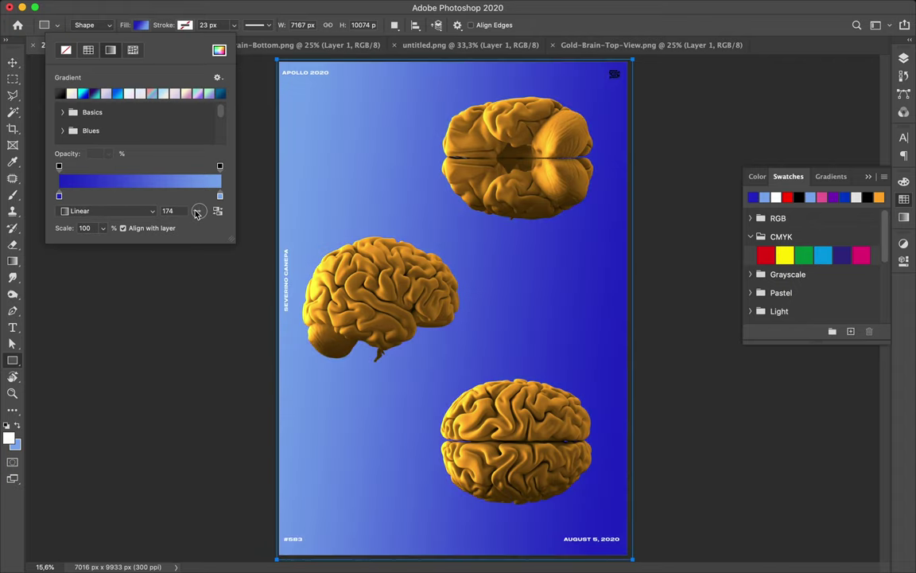
click(671, 201)
Draw a small rectangle over the lower brain.
key(v)
key(u)
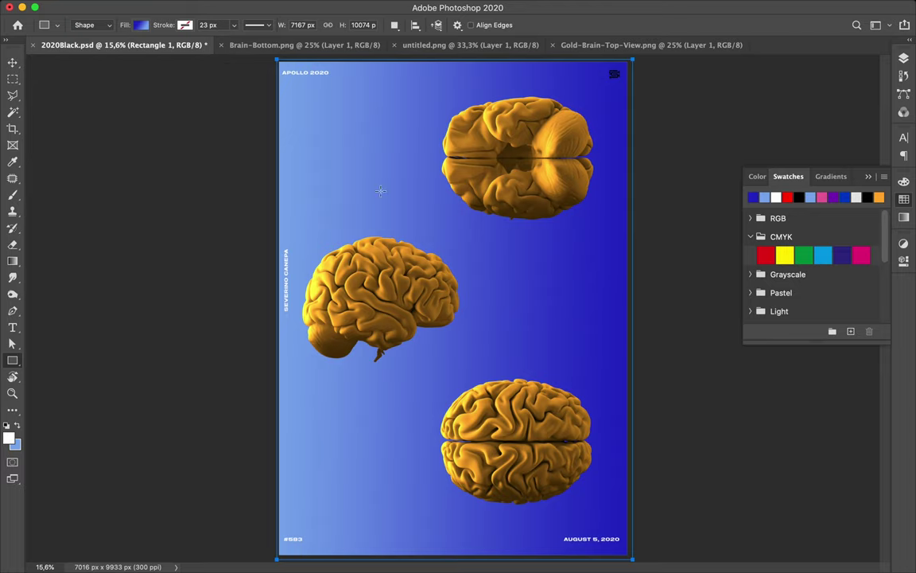
drag(486, 409, 543, 458)
Make the small rectangle white and blend it in Difference mode.
click(904, 58)
click(141, 24)
click(78, 46)
click(52, 85)
click(775, 91)
click(784, 303)
Zoom in and sample blues from the patch with the Eyedropper, ending on a deep blue.
key(i)
alt+scroll(515, 433, up, 10)
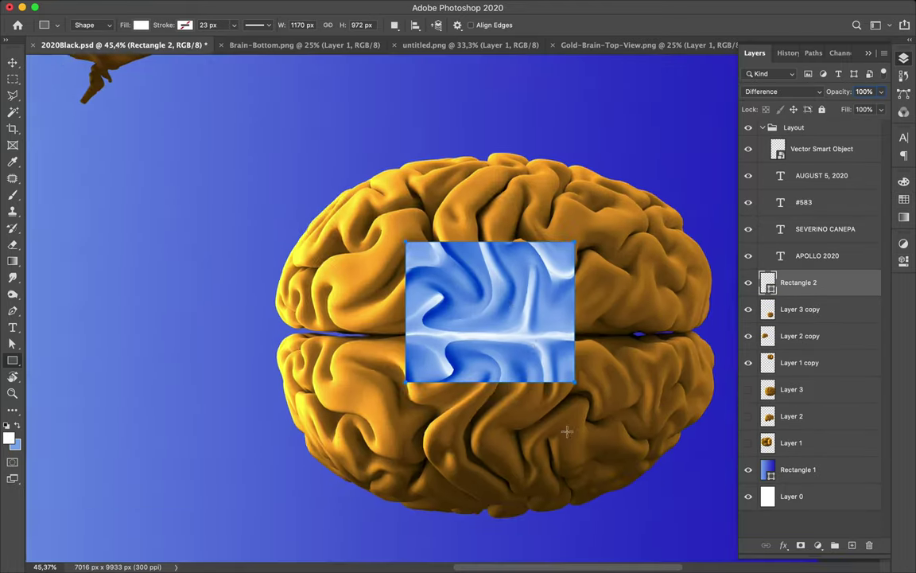
click(152, 189)
click(101, 251)
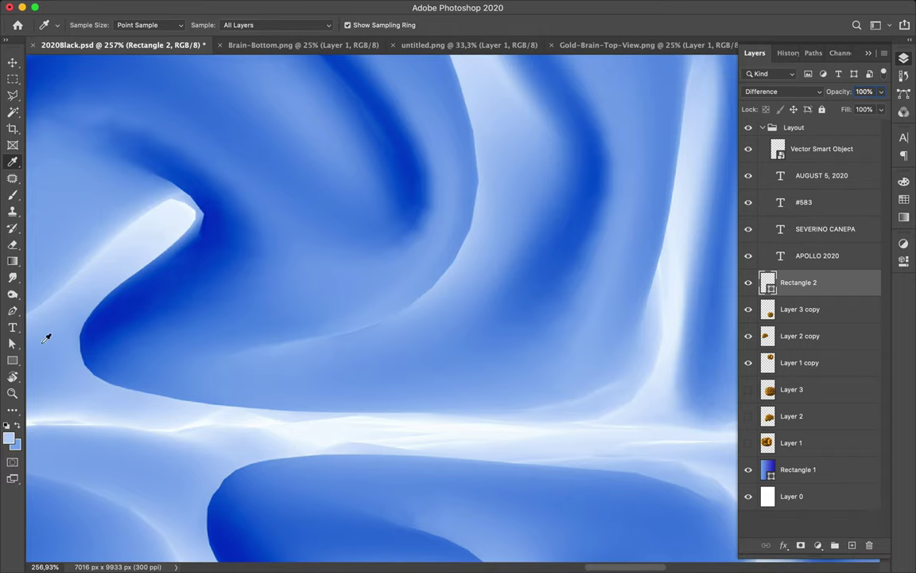
click(360, 161)
key(super+0)
Delete the temporary patch and add a Levels adjustment with white input 240.
key(v)
key(BackSpace)
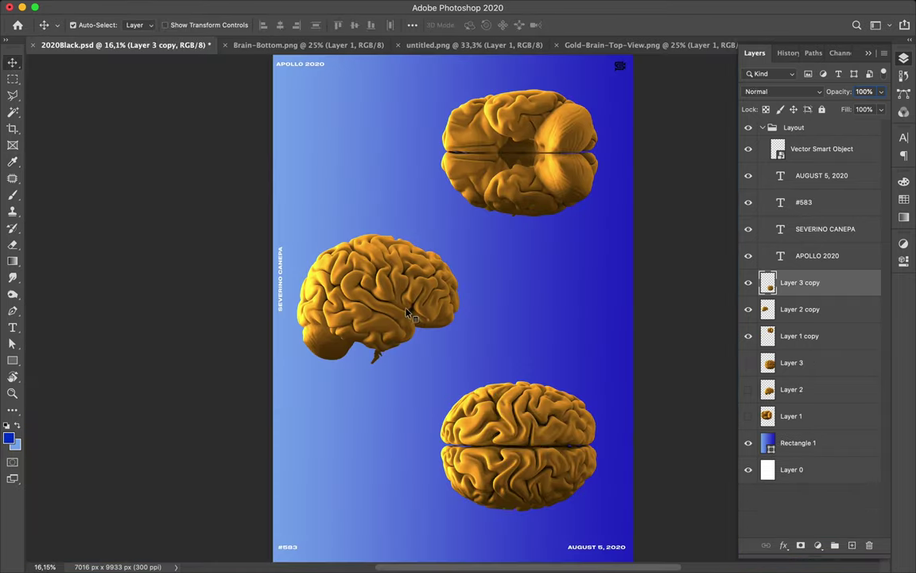
click(820, 548)
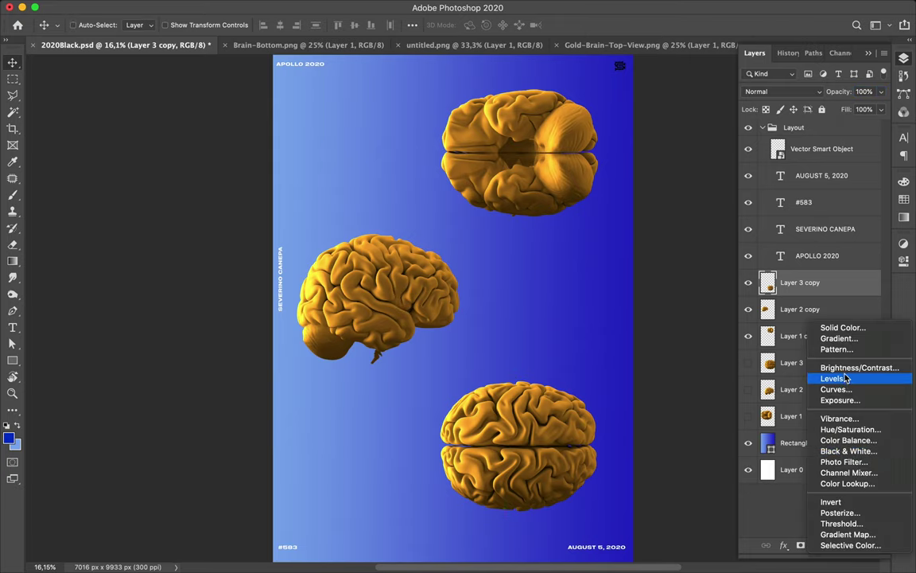
click(828, 381)
drag(874, 374, 866, 375)
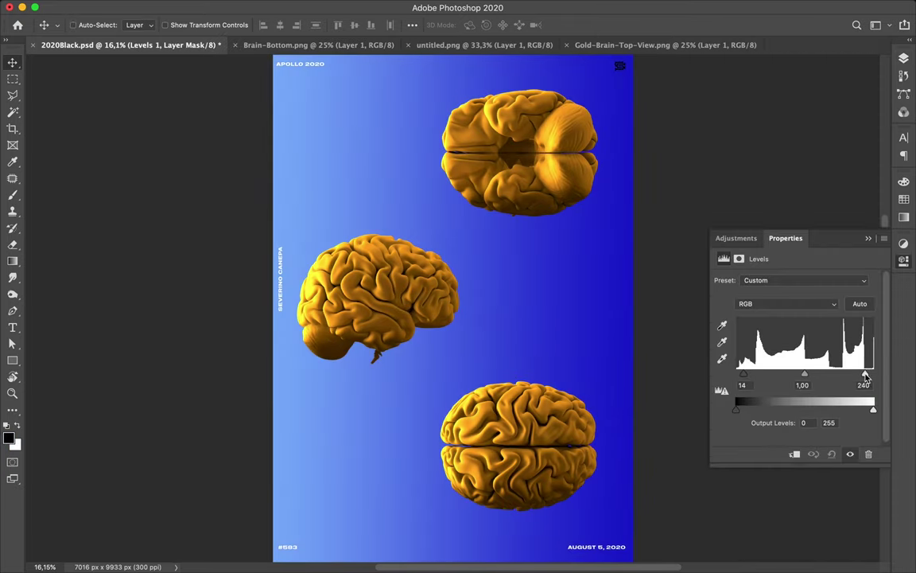
Duplicate the Levels adjustment and merge a copy into each brain layer.
click(904, 63)
drag(819, 282, 822, 402)
key(ctrl+e)
click(828, 365)
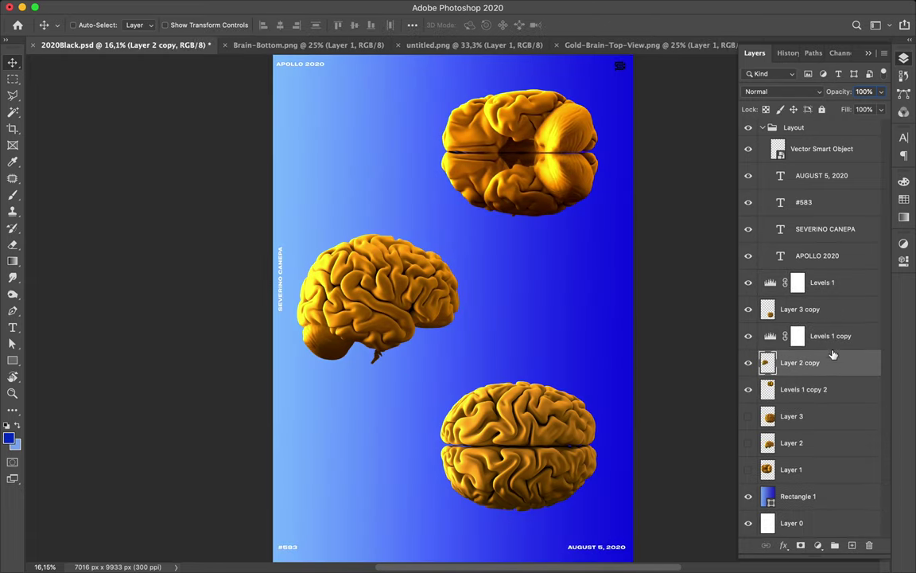
shift+click(804, 334)
key(ctrl+e)
click(819, 309)
shift+click(829, 285)
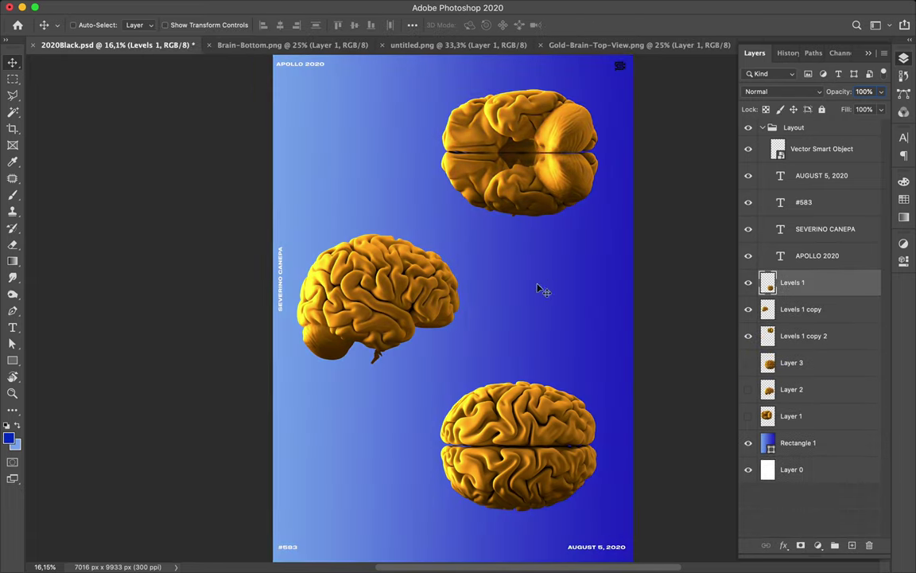
Change the background gradient's dark stop to a deeper blue, #0030c5.
click(798, 469)
key(a)
click(199, 25)
double_click(108, 194)
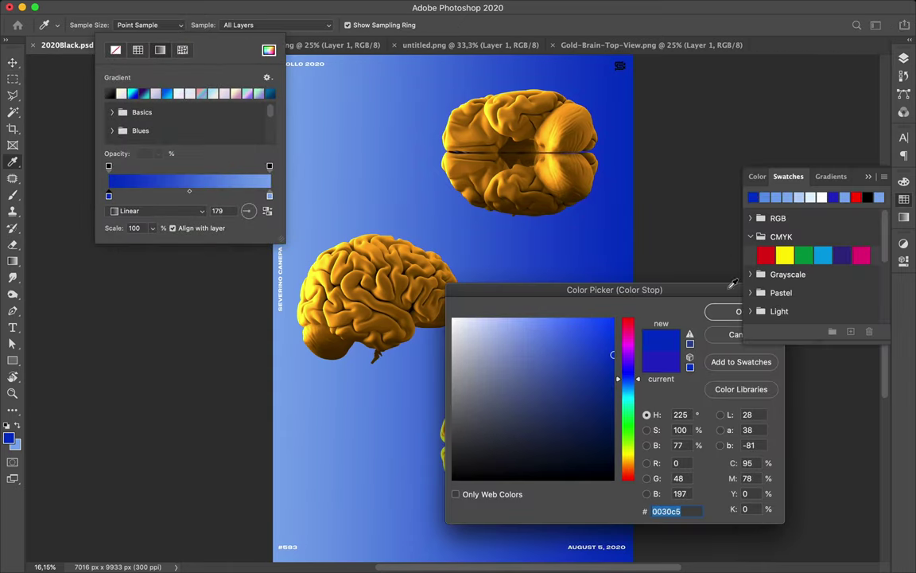
click(499, 243)
key(Return)
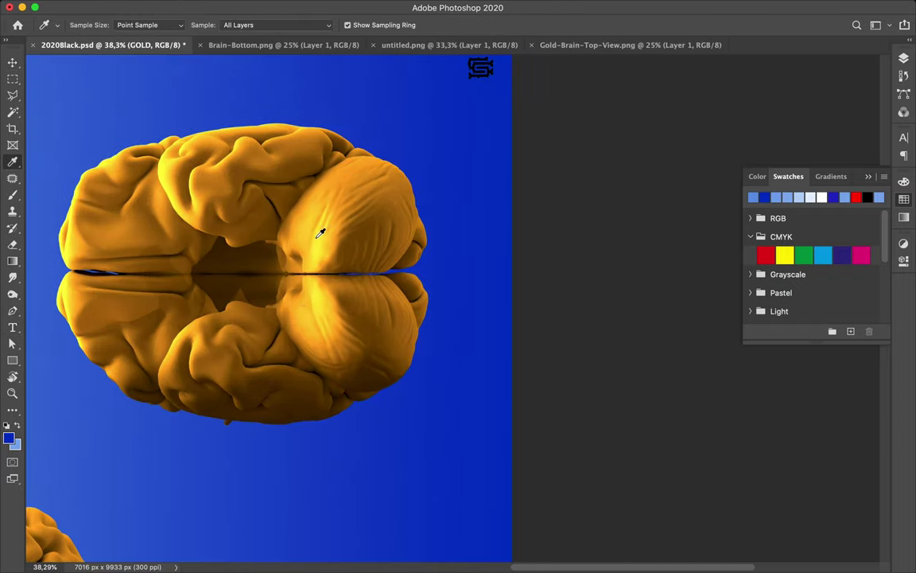
Sample gold shades from the brain and enlarge the GOLD label.
click(284, 216)
click(144, 186)
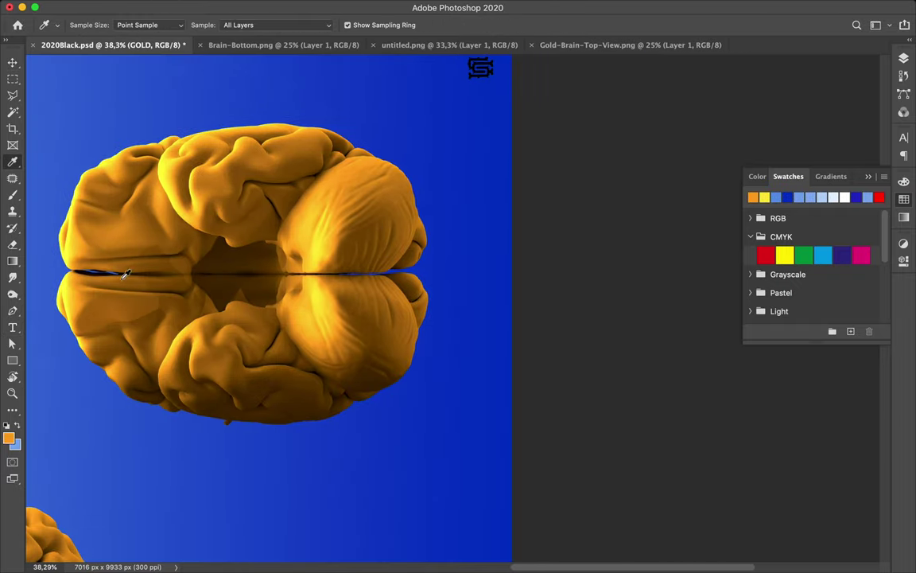
click(102, 305)
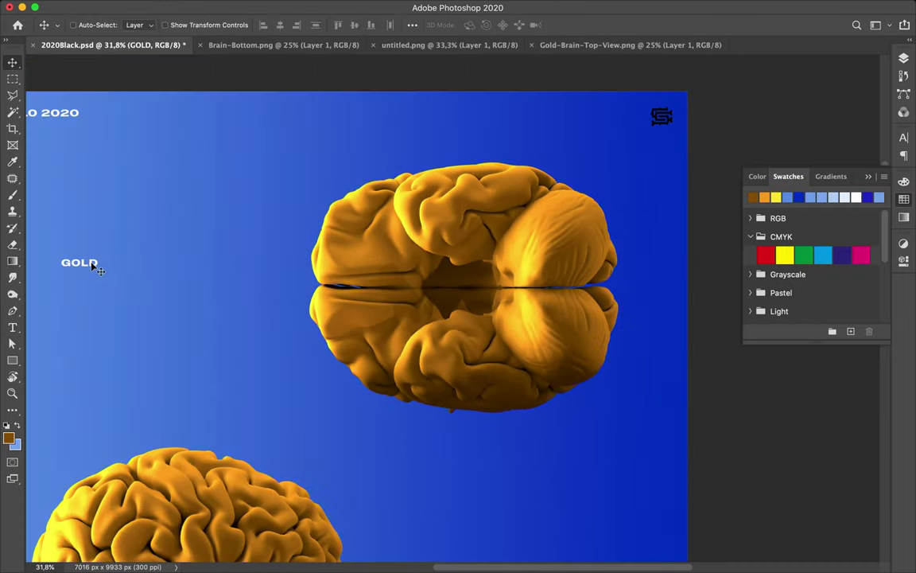
key(ctrl+t)
drag(98, 262, 212, 261)
key(Return)
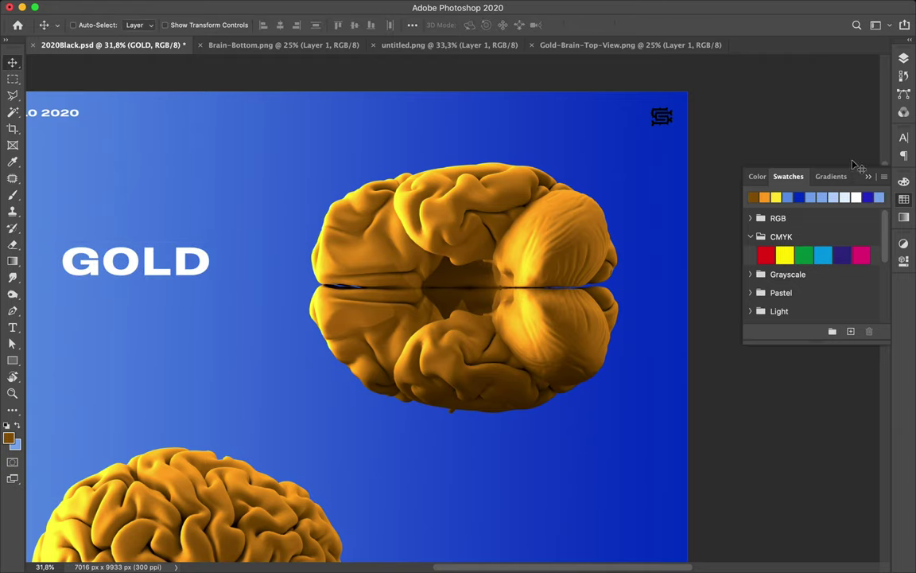
Reposition the GOLD title, colour it yellow, and stretch it larger.
click(903, 137)
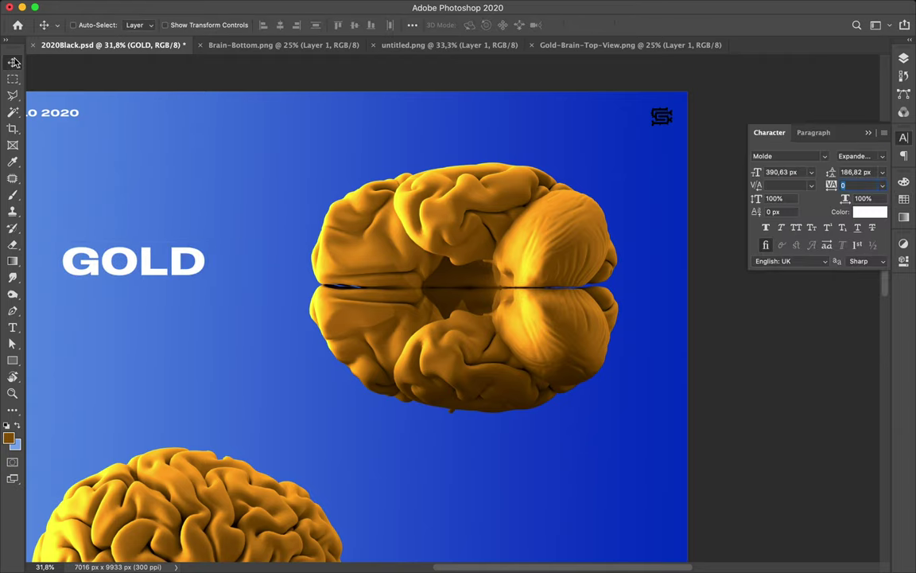
scroll(168, 266, down, 2)
mouse_move(222, 282)
mouse_down()
mouse_move(196, 282)
mouse_move(340, 276)
mouse_up()
click(903, 199)
click(777, 197)
key(ctrl+t)
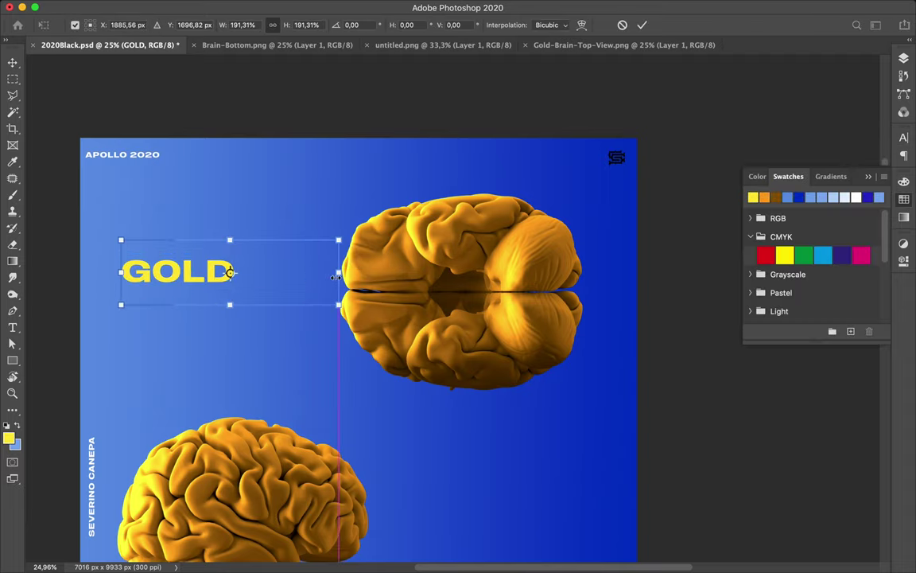
mouse_move(168, 279)
mouse_down()
mouse_move(151, 279)
mouse_move(191, 315)
mouse_up()
key(Return)
Copy the title beside the middle brain and retype it as BRAIN.
scroll(314, 316, down, 1)
scroll(314, 315, down, 1)
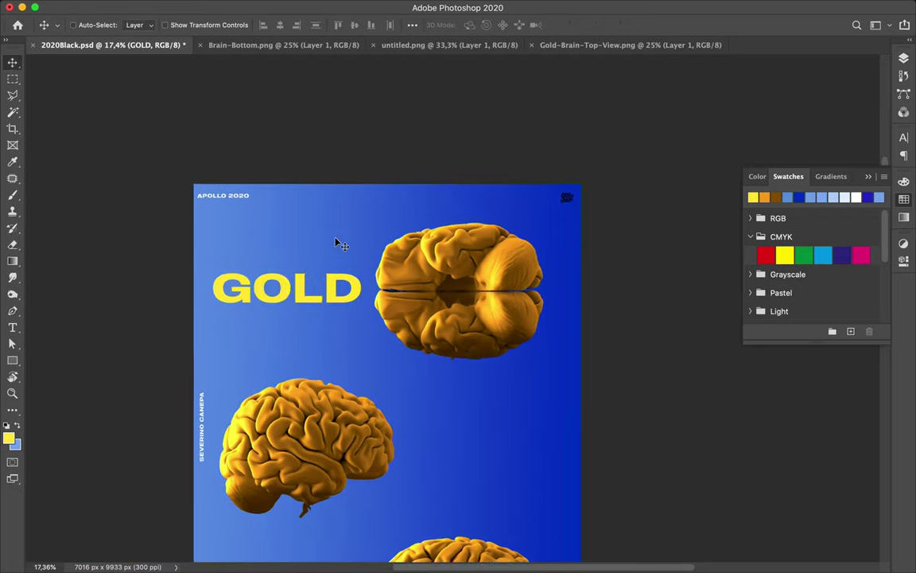
mouse_move(288, 161)
mouse_down()
mouse_move(486, 317)
mouse_move(323, 480)
mouse_up()
double_click(486, 316)
text(BRA)
key(ctrl+Return)
key(v)
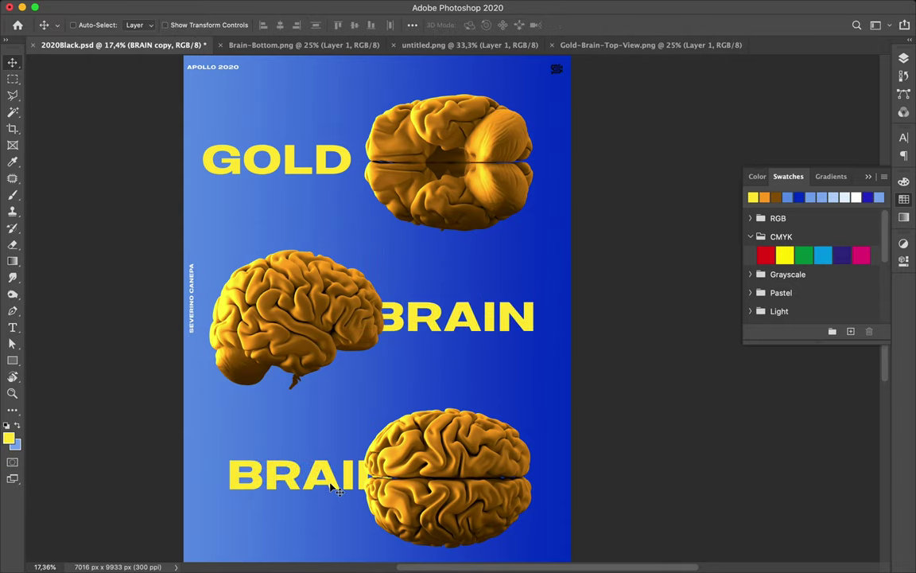
Retype the copy beside the bottom brain as #4 and align it there.
double_click(330, 477)
text(#4)
key(ctrl+Return)
key(v)
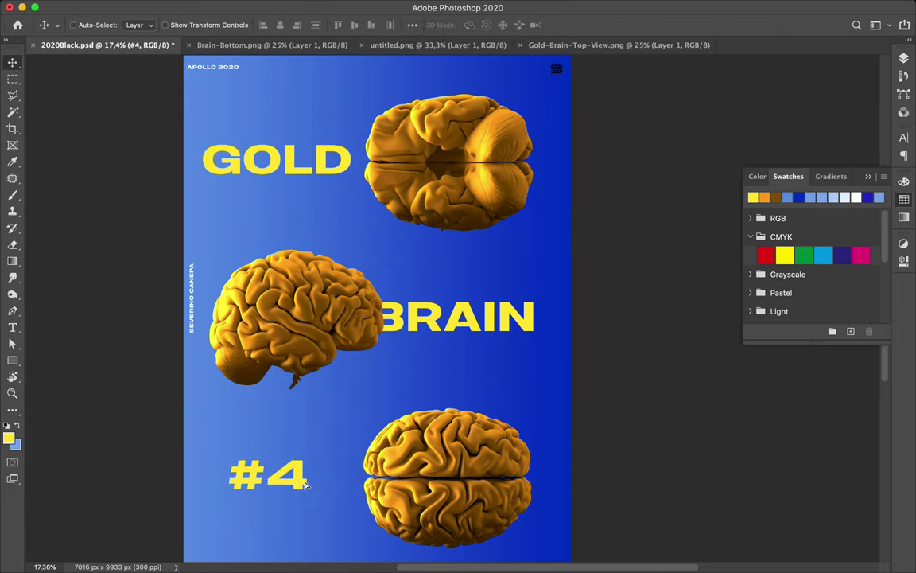
drag(269, 440, 280, 440)
alt+scroll(461, 446, down, 1)
alt+scroll(460, 446, down, 1)
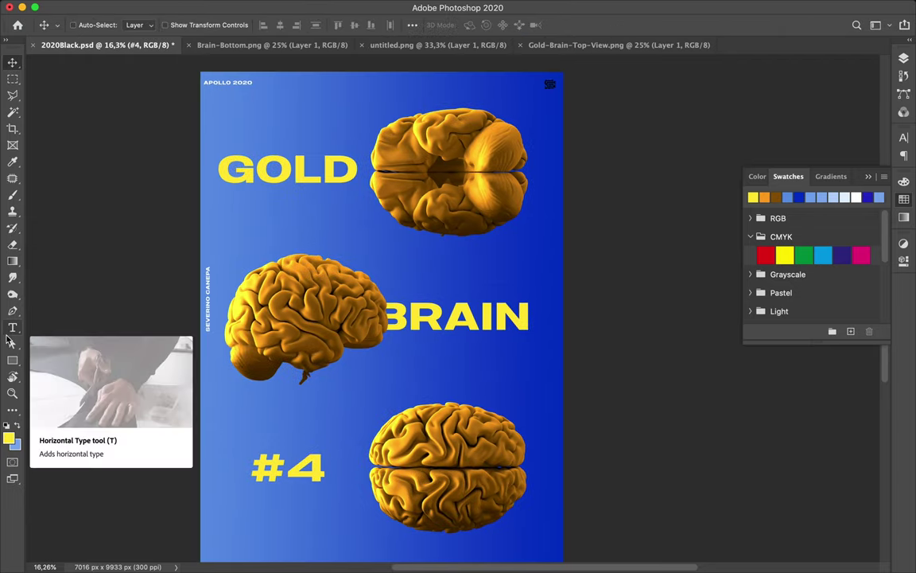
Draw a tall unfilled ellipse with a pale 23 px outline around the bottom brain.
click(12, 361)
click(71, 383)
click(140, 25)
click(60, 45)
click(185, 24)
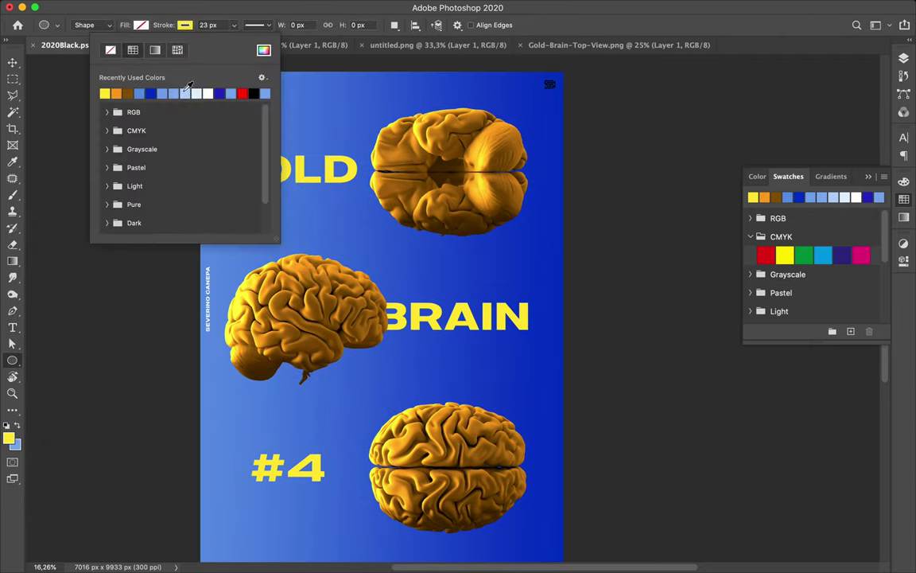
click(170, 88)
drag(390, 169, 455, 545)
key(v)
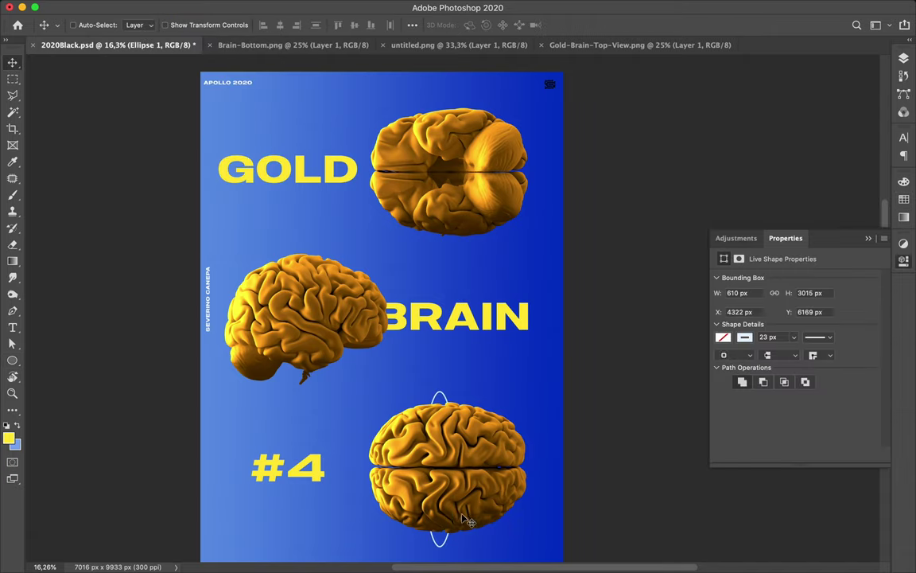
Mask the ring and paint black within the brain's selection to hide its back part.
key(F7)
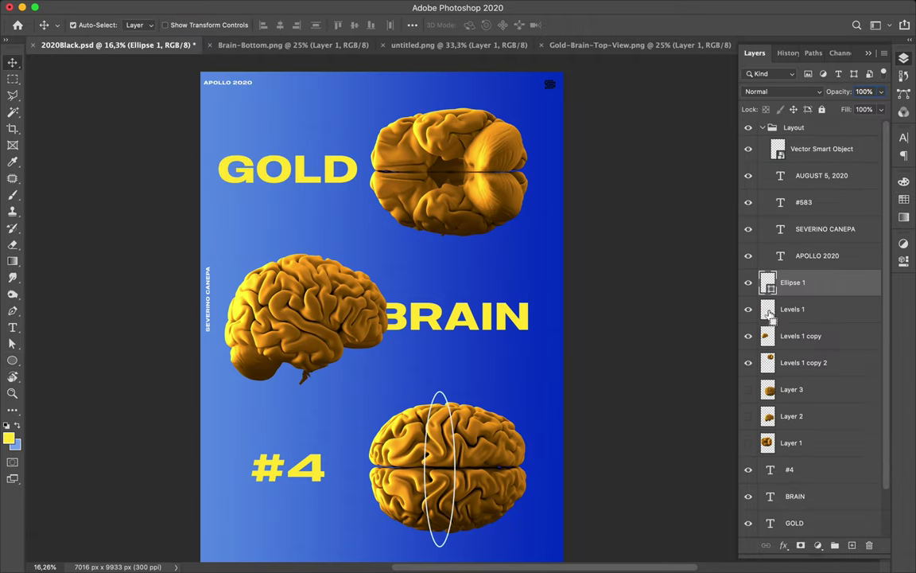
key(m)
click(818, 545)
key(e)
alt+scroll(456, 307, up, 1)
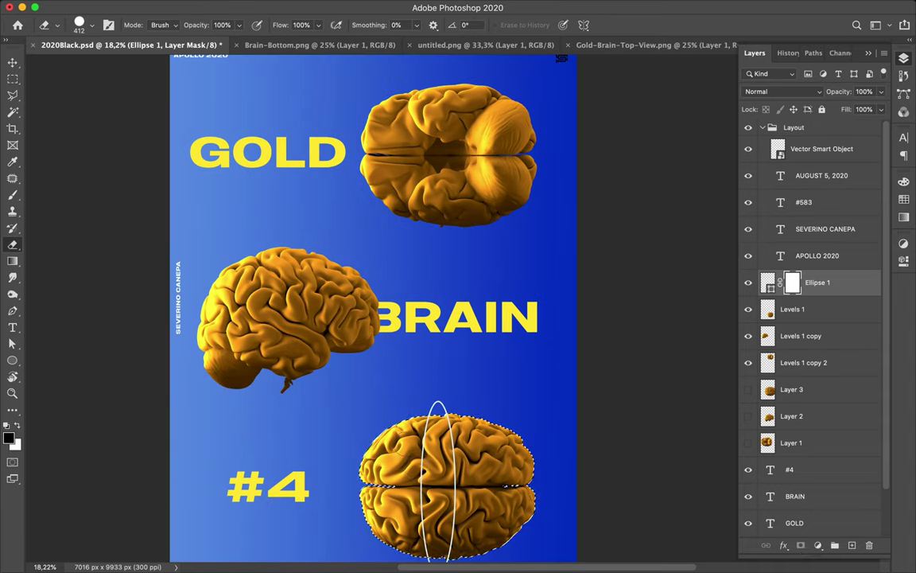
key(b)
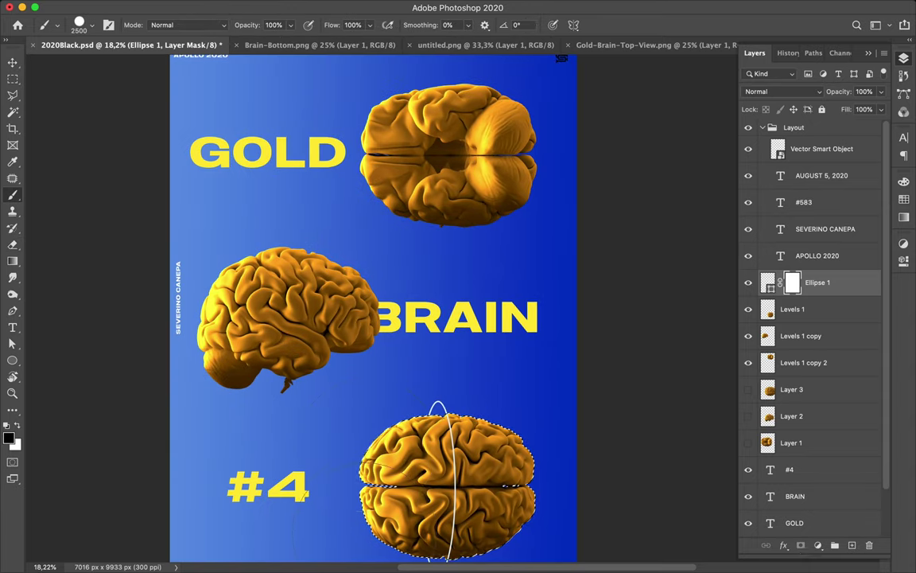
alt+scroll(462, 493, down, 1)
Deselect, then add and undo a stray mask on the bottom brain's layer.
key(ctrl+d)
key(v)
click(767, 340)
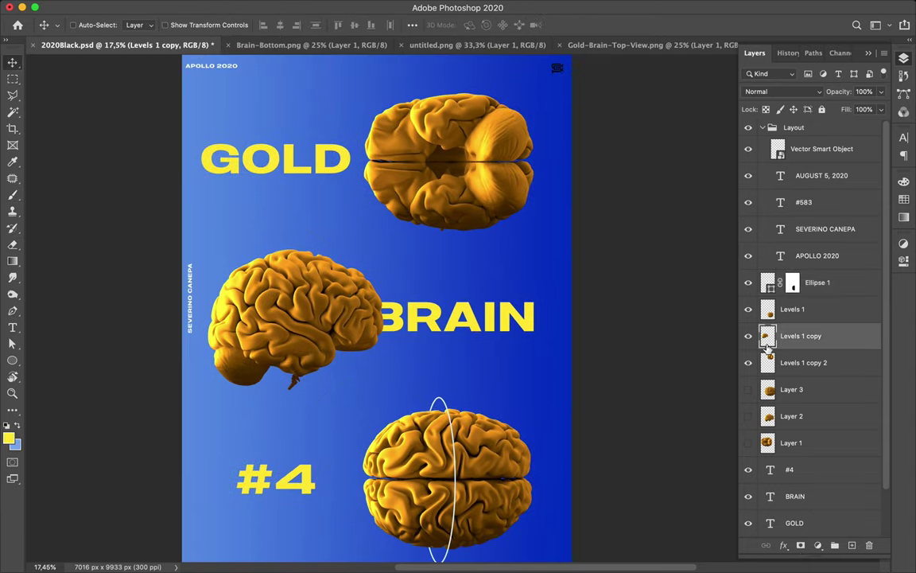
click(802, 546)
key(ctrl+z)
Draw a tall ring (Ellipse 2) around the middle brain and mask it to pass behind.
key(alt+bracketright)
key(alt+bracketright)
key(u)
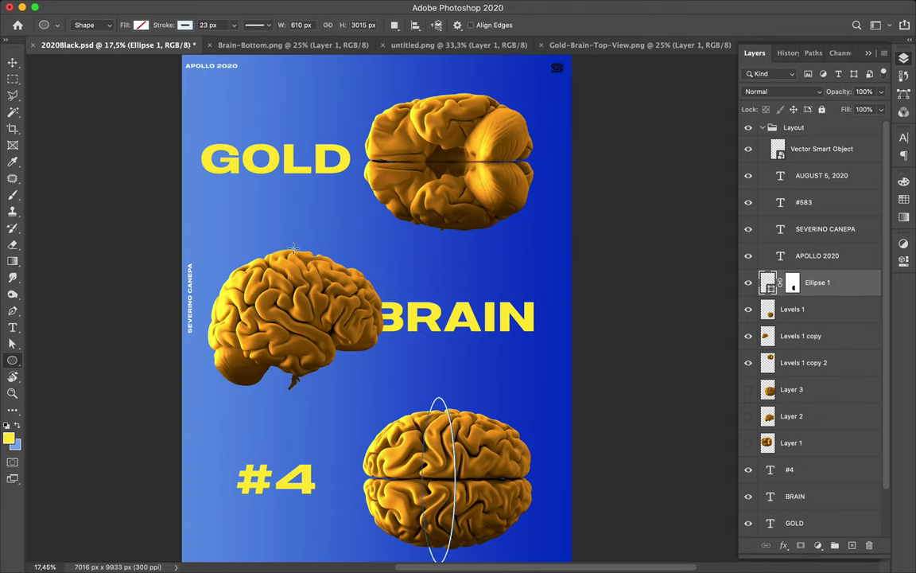
drag(282, 400, 256, 394)
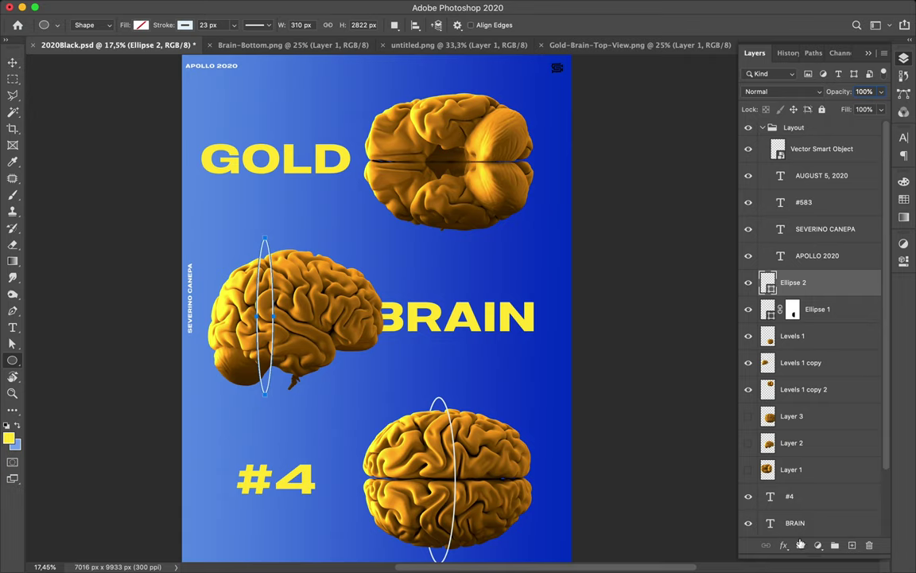
click(800, 546)
key(e)
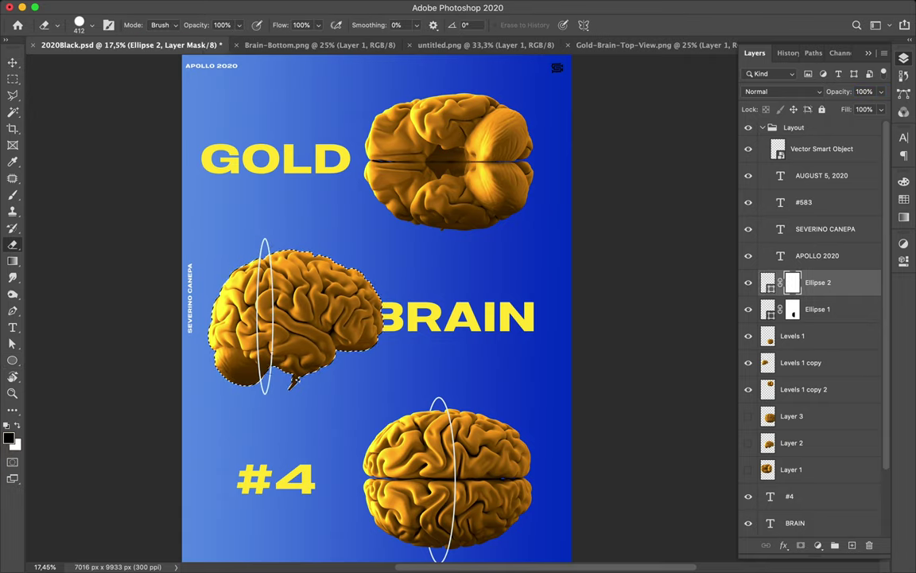
key(ctrl+d)
key(m)
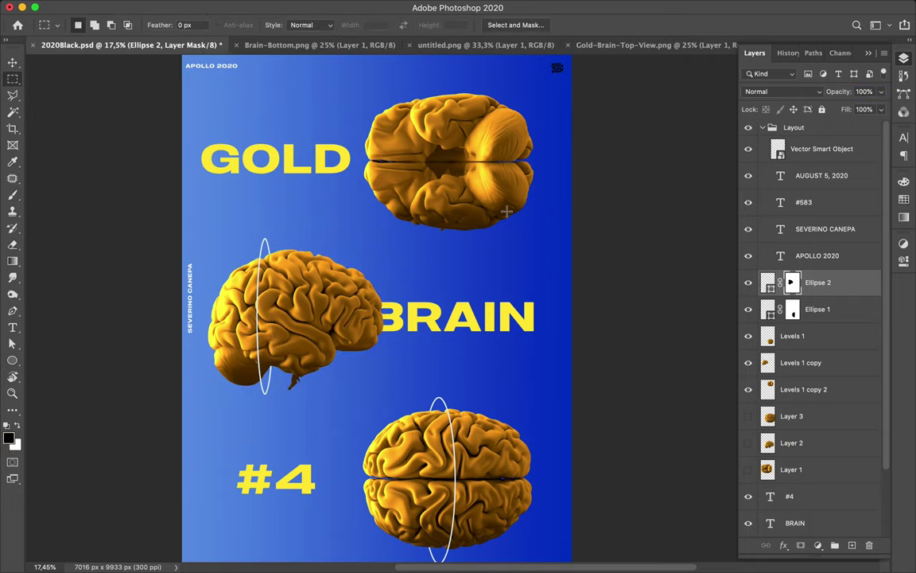
Draw a wide flat ring (Ellipse 3) across the top brain and mask it behind the brain.
key(u)
drag(348, 131, 552, 180)
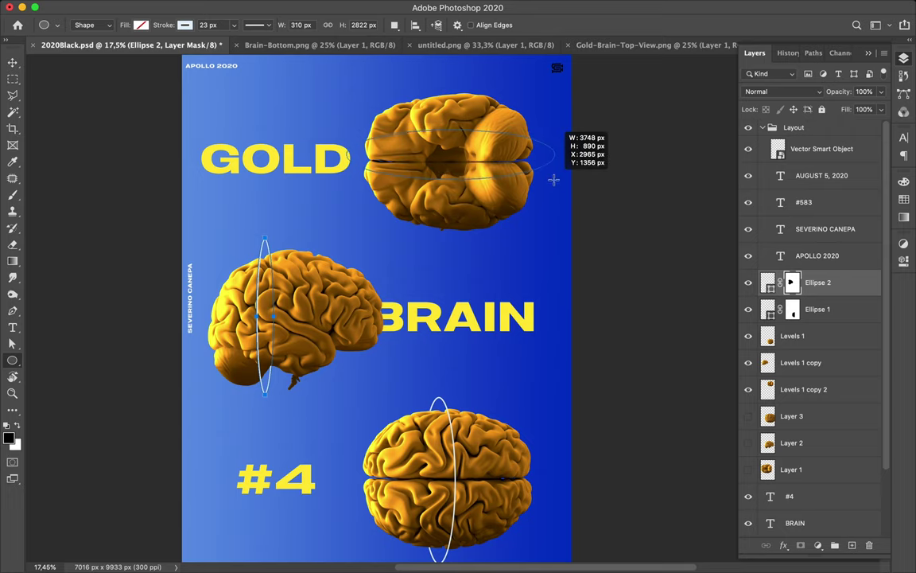
key(v)
key(F7)
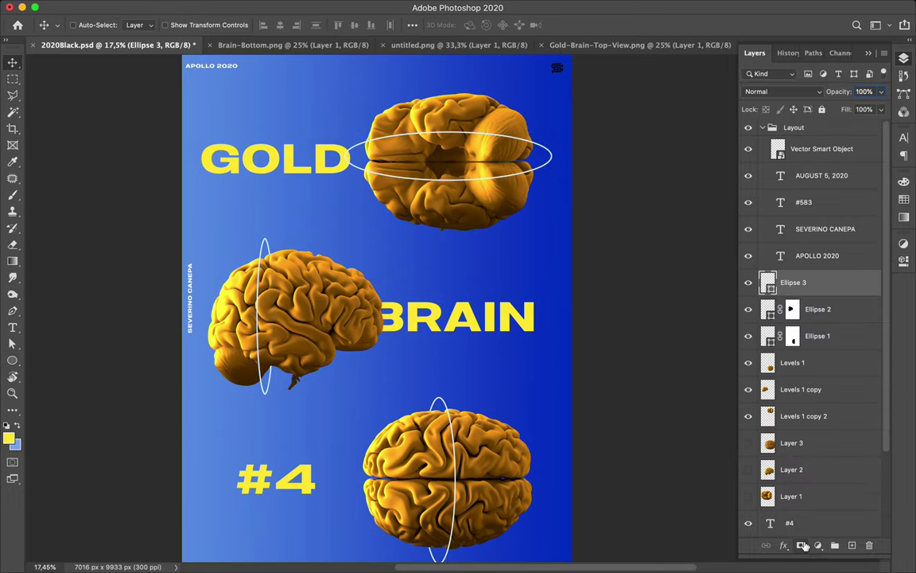
key(b)
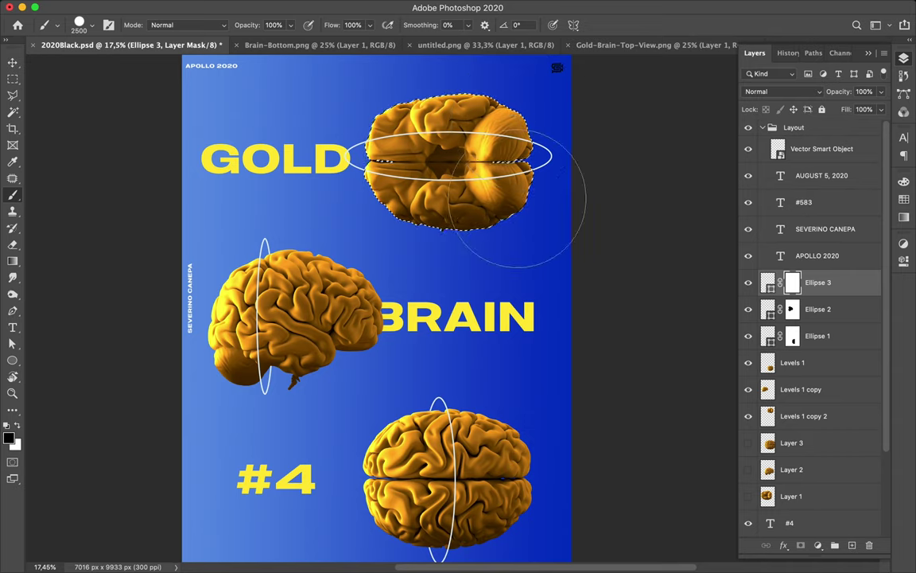
key(v)
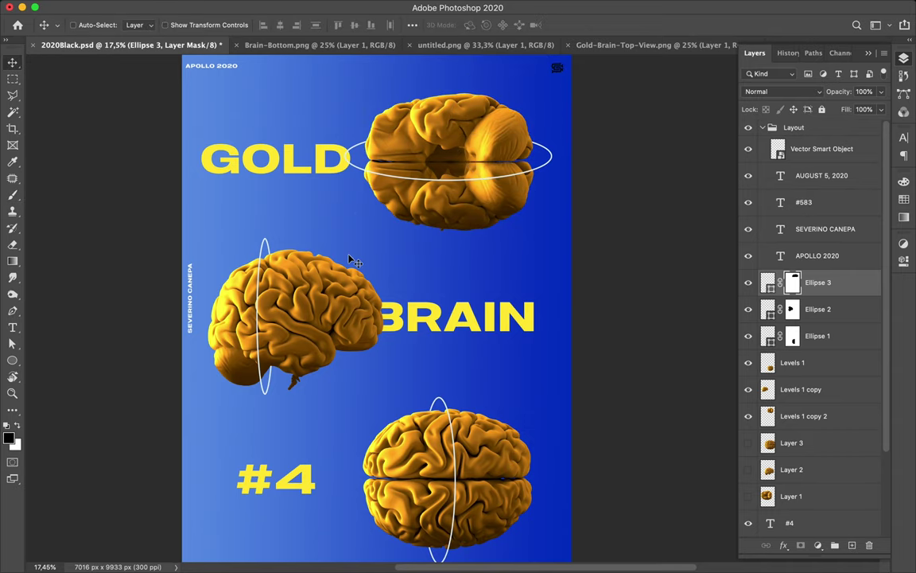
scroll(351, 260, up, 3)
Draw a straight line from the bottom brain to the middle ring, masked where it crosses the brain.
key(p)
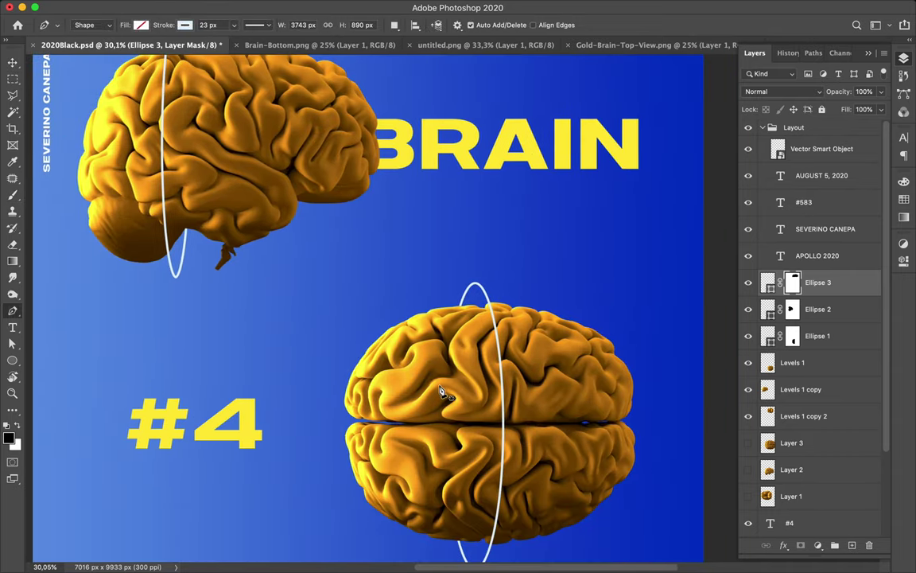
click(446, 390)
click(162, 126)
key(a)
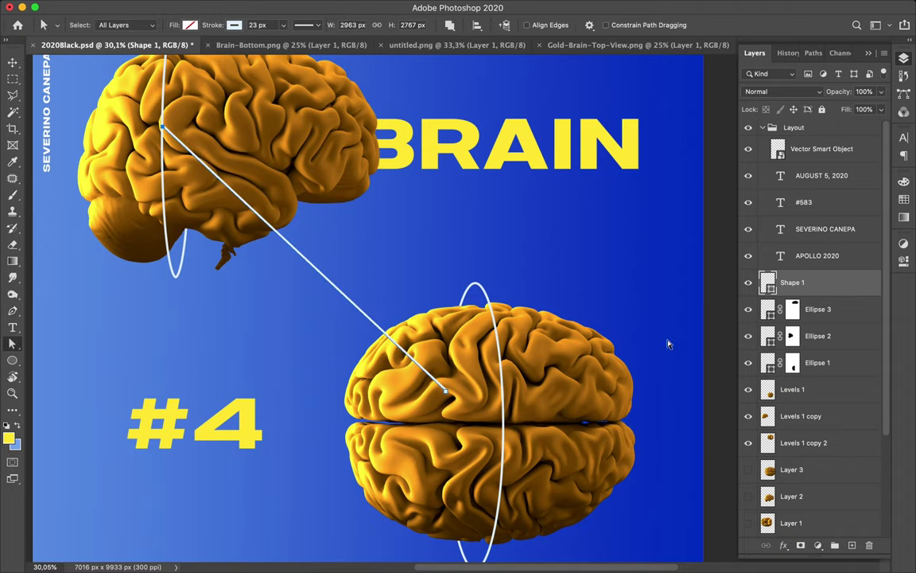
key(ctrl+shift+m)
key(b)
drag(430, 377, 390, 334)
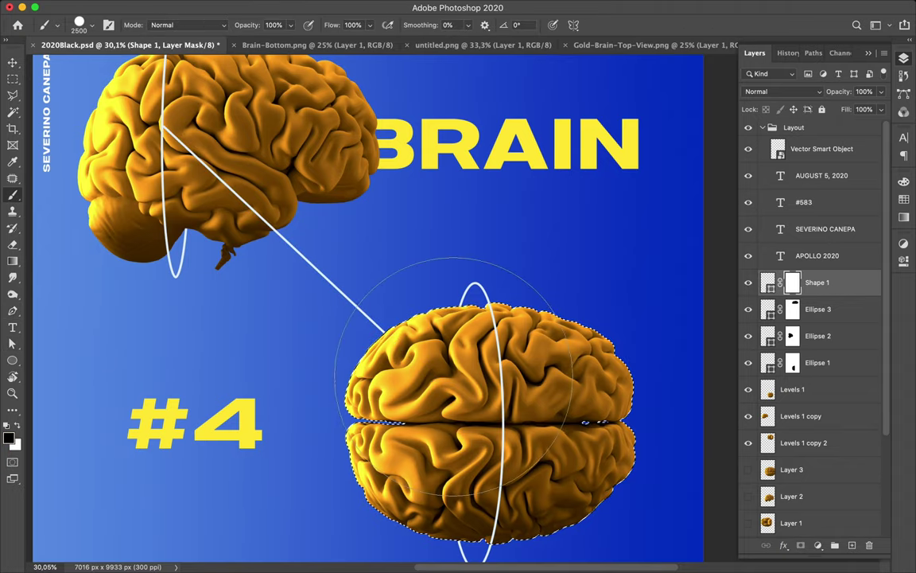
scroll(166, 128, up, 3)
Select the blue background rectangle layer in the layer stack.
key(m)
key(a)
scroll(157, 157, up, 3)
scroll(157, 156, up, 3)
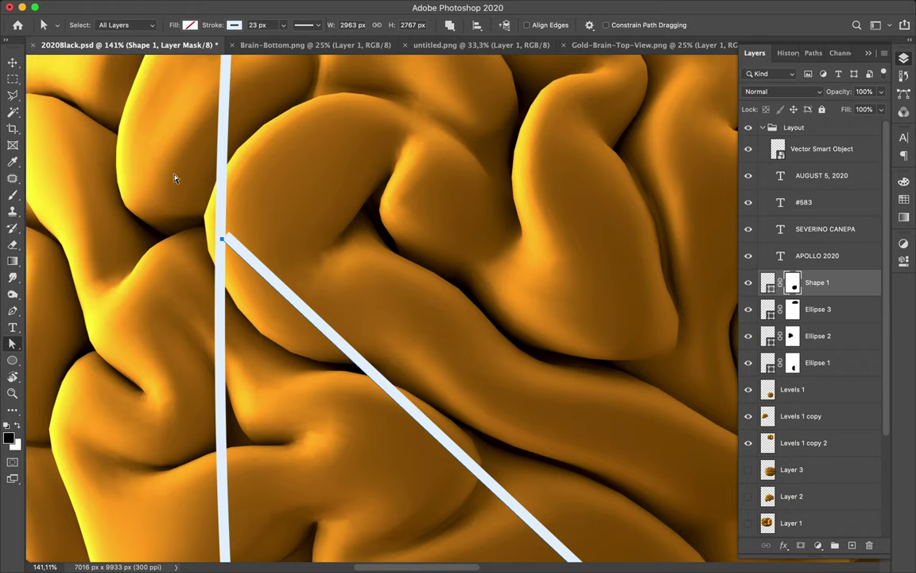
click(217, 225)
scroll(216, 221, down, 2)
scroll(217, 222, down, 2)
scroll(216, 221, down, 3)
scroll(216, 221, down, 2)
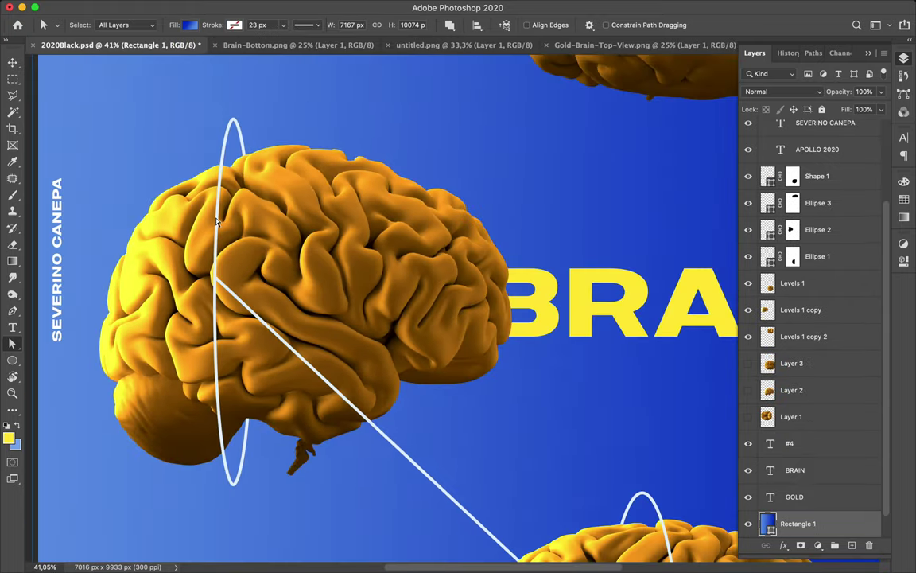
scroll(216, 221, down, 3)
scroll(216, 222, up, 2)
Draw a second no-fill line from the top brain's ring, placed above the first line.
key(p)
click(92, 290)
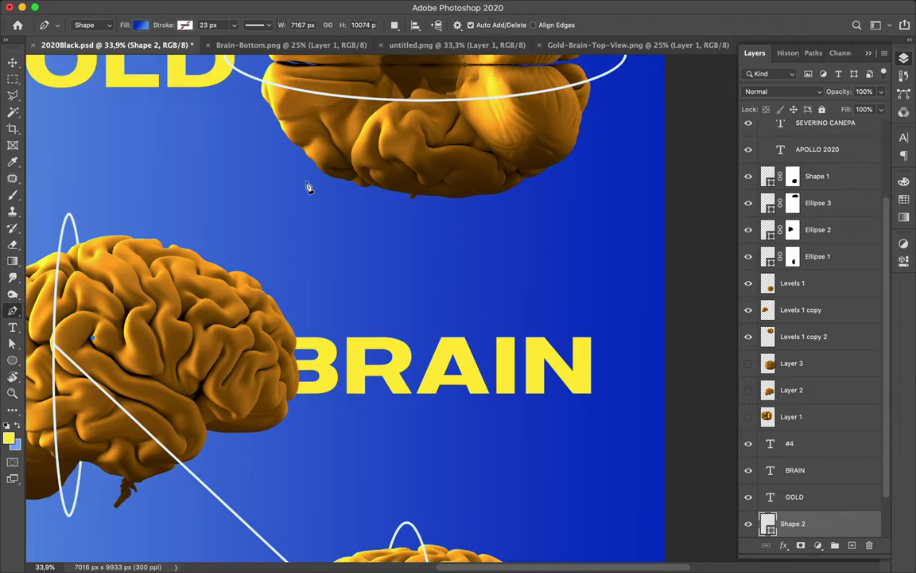
scroll(307, 189, up, 3)
scroll(307, 189, right, 2)
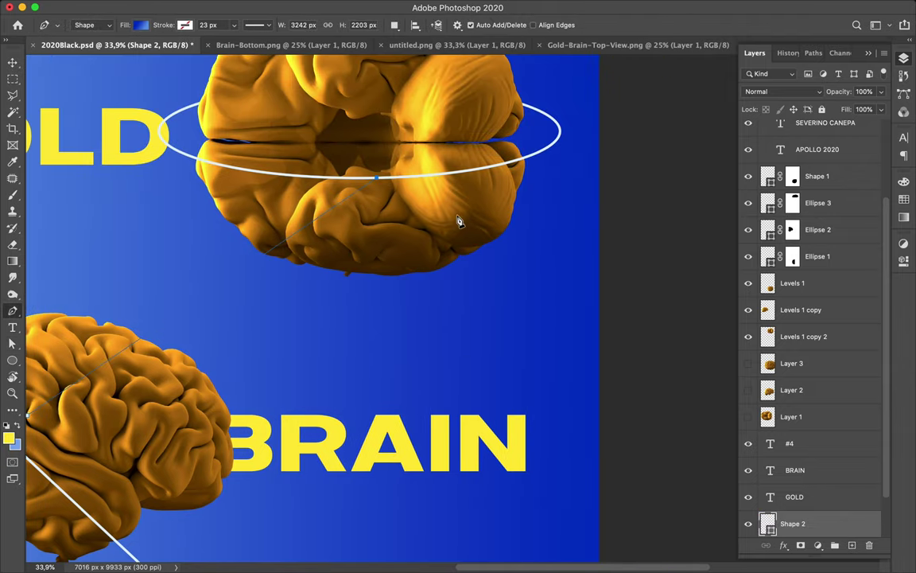
click(141, 25)
click(110, 50)
drag(793, 523, 795, 163)
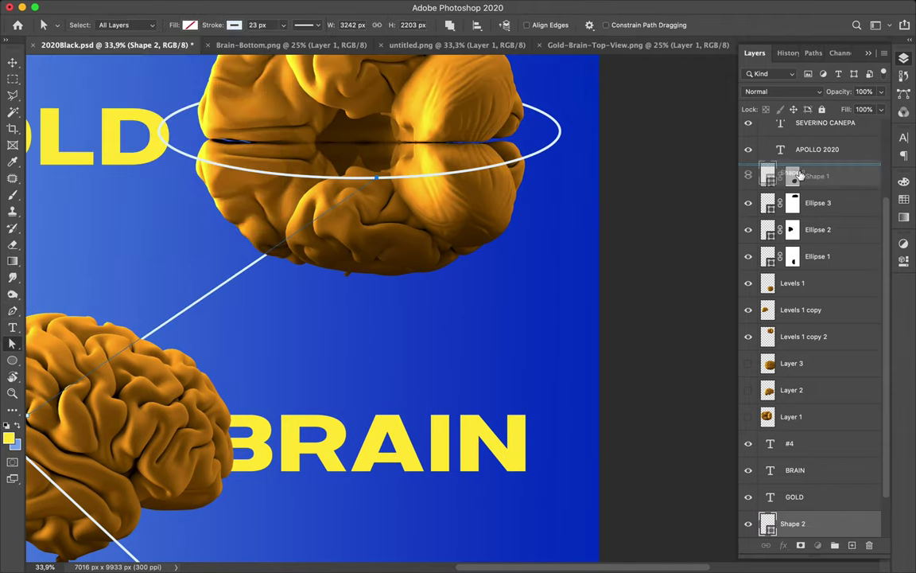
key(v)
Load the side-view brain's outline onto the connecting line's mask, then fit and save the poster.
right_click(773, 361)
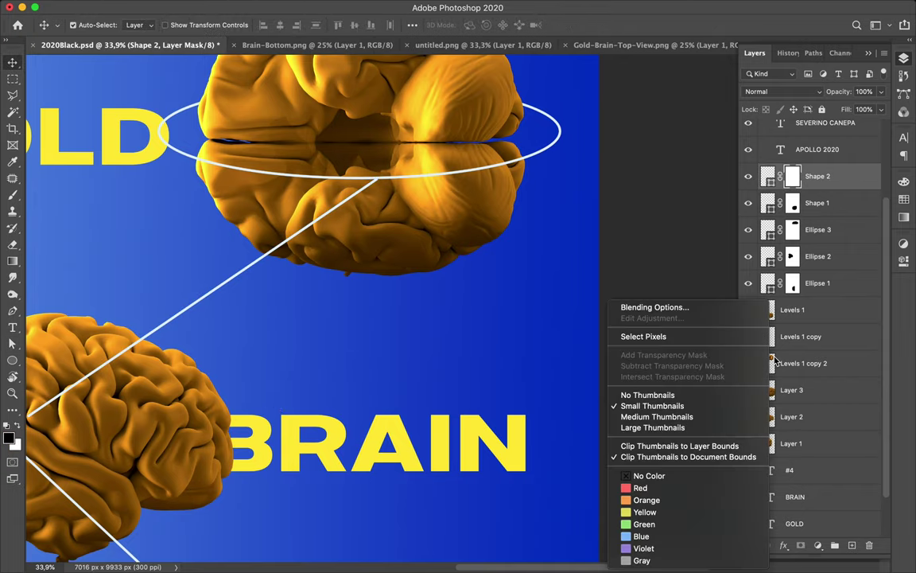
click(769, 363)
ctrl+click(769, 390)
click(795, 176)
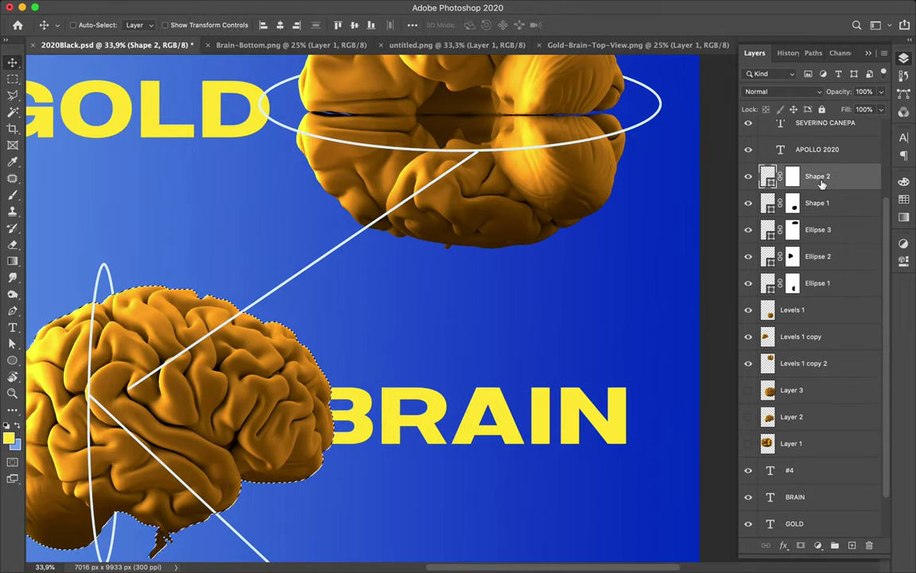
key(b)
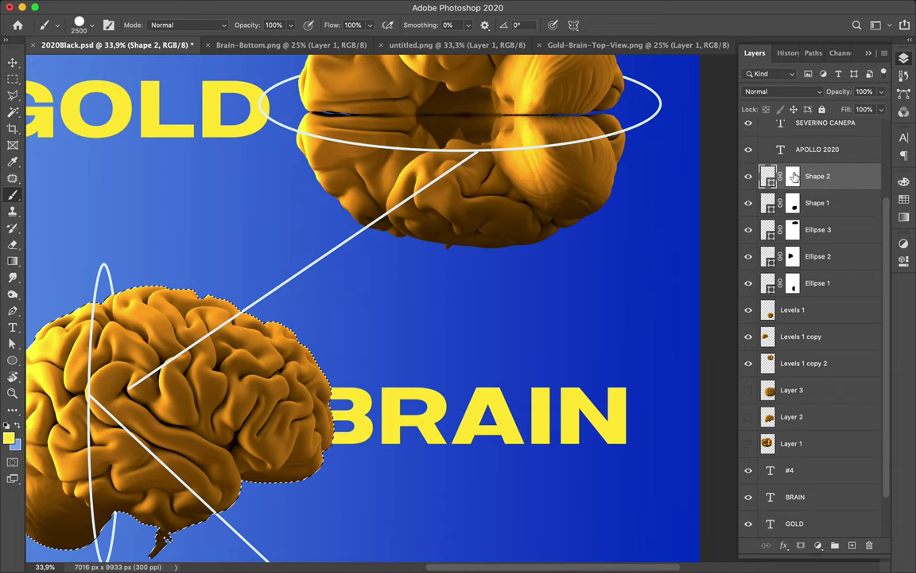
click(794, 176)
key(a)
scroll(484, 168, up, 2)
scroll(487, 169, up, 3)
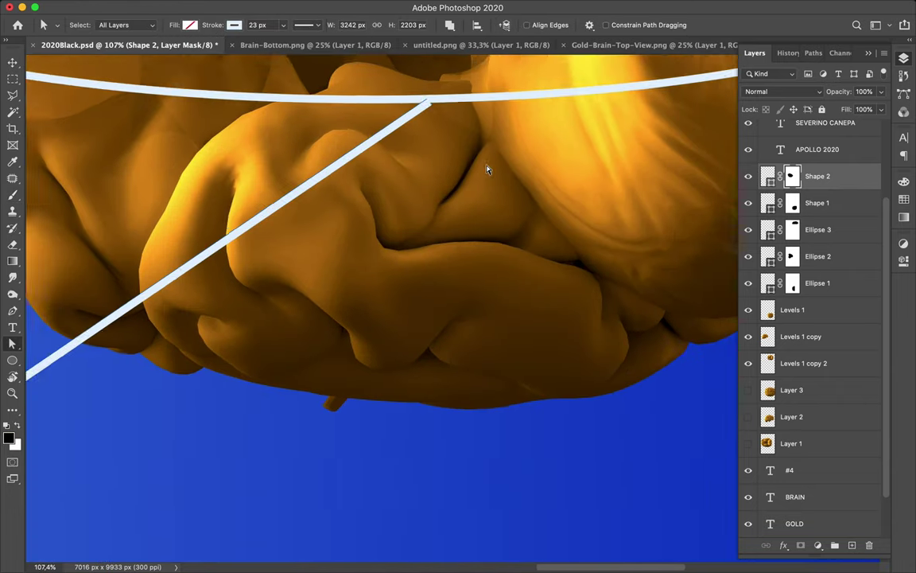
scroll(430, 185, up, 2)
key(super+0)
key(super+s)
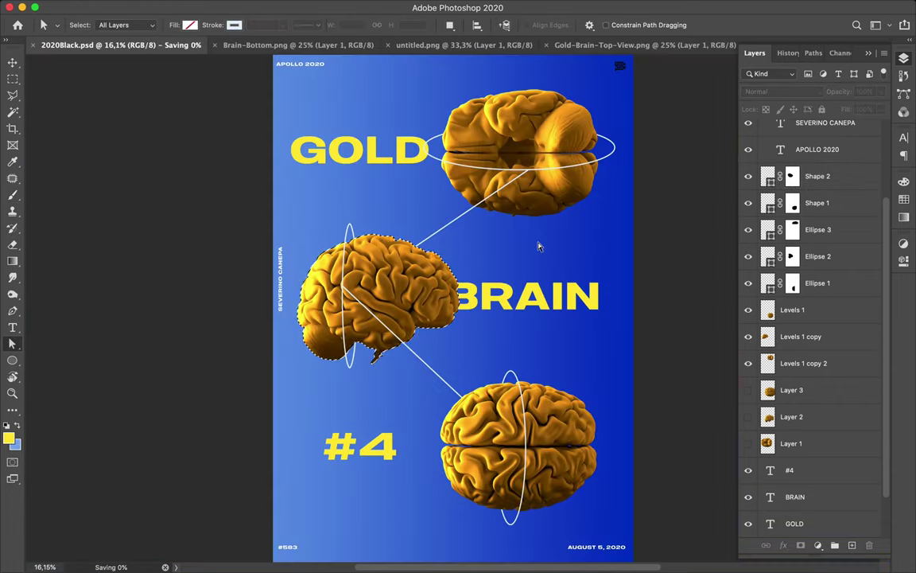
Select the Ellipse 1 ring layer together with the line layers.
key(v)
super+click(527, 406)
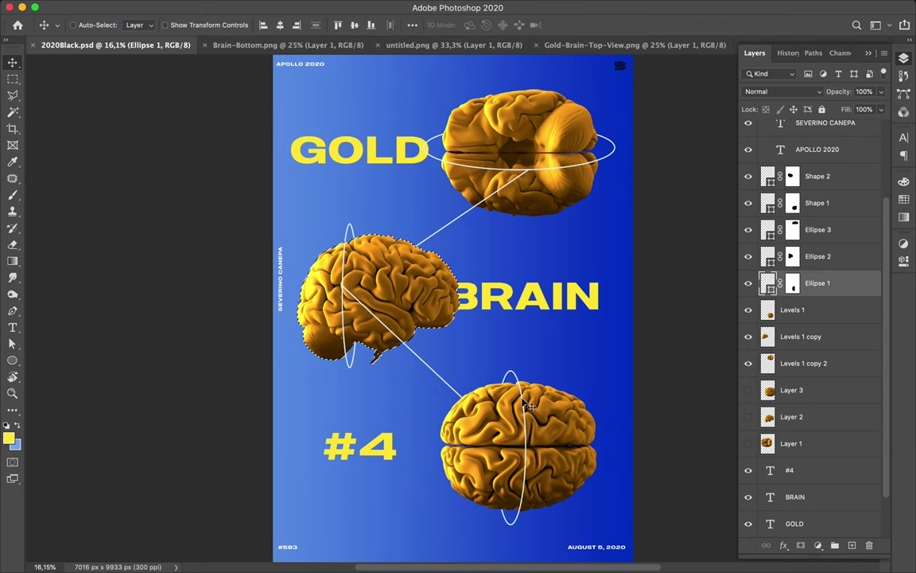
scroll(475, 463, up, 5)
shift+click(817, 176)
right_click(818, 203)
key(Escape)
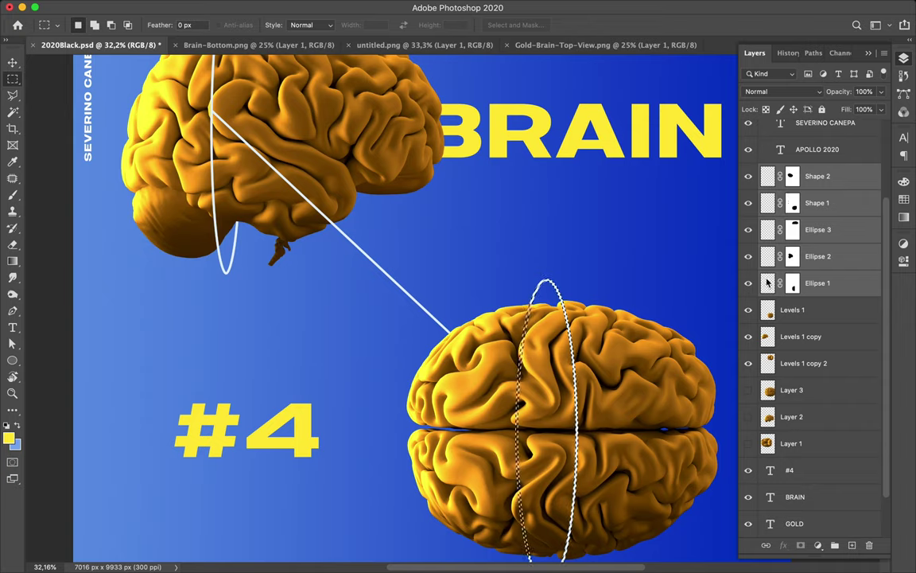
scroll(580, 350, down, 5)
Fill the ring selection black on a new layer and apply about 9 px Gaussian Blur.
key(super+shift+alt+n)
key(b)
key(d)
key(v)
key(alt+BackSpace)
click(311, 6)
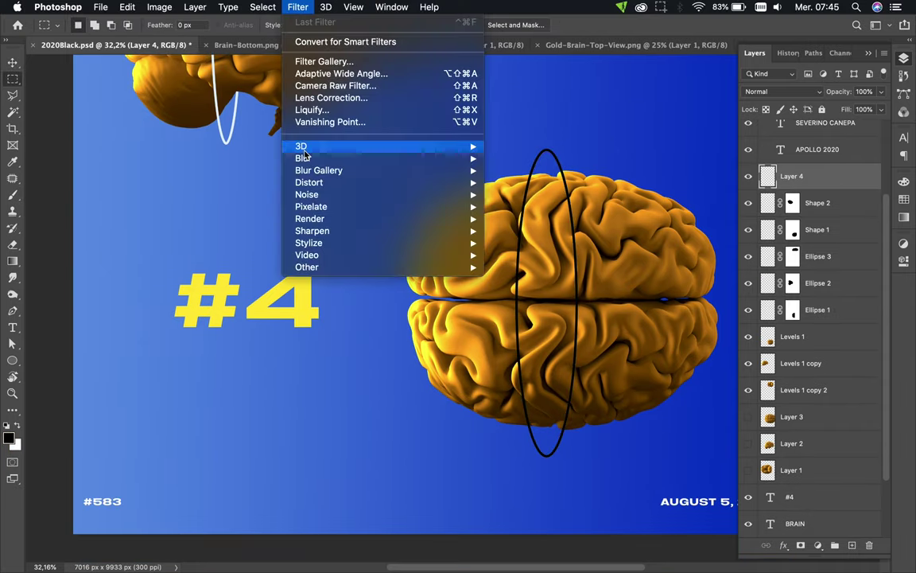
click(517, 207)
drag(617, 320, 613, 311)
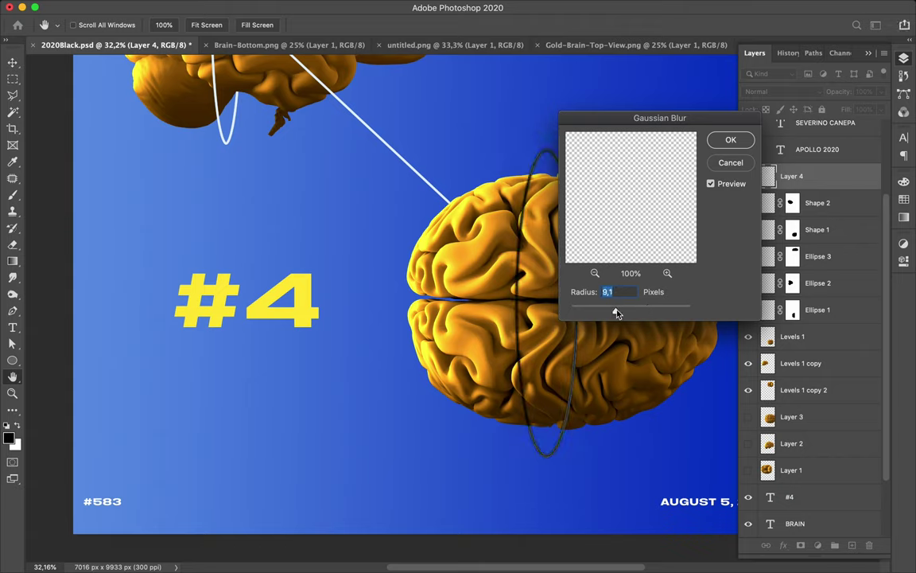
click(730, 139)
Copy Ellipse 1's mask to the shadow layer, shift it left, and blend it in Soft Light.
key(m)
key(v)
drag(793, 309, 794, 176)
click(792, 176)
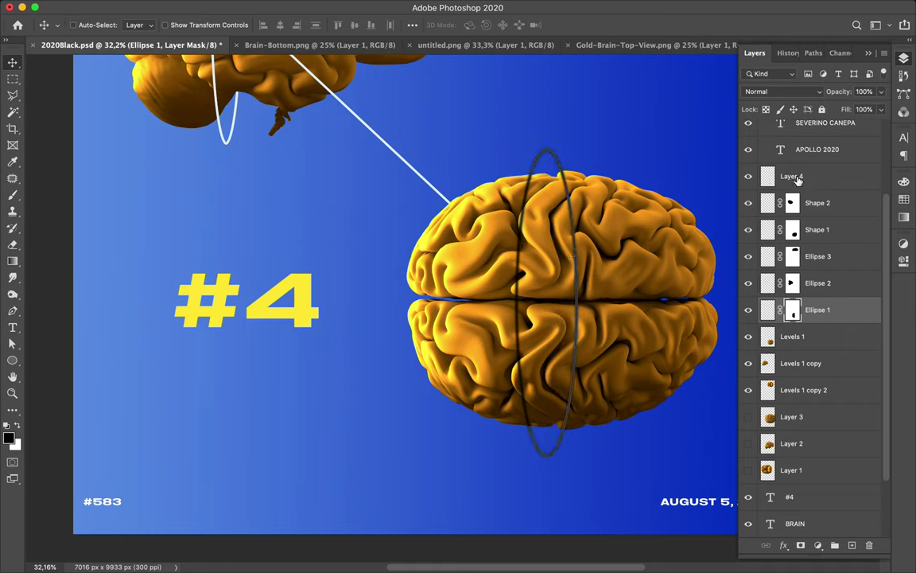
drag(515, 226, 495, 226)
click(784, 92)
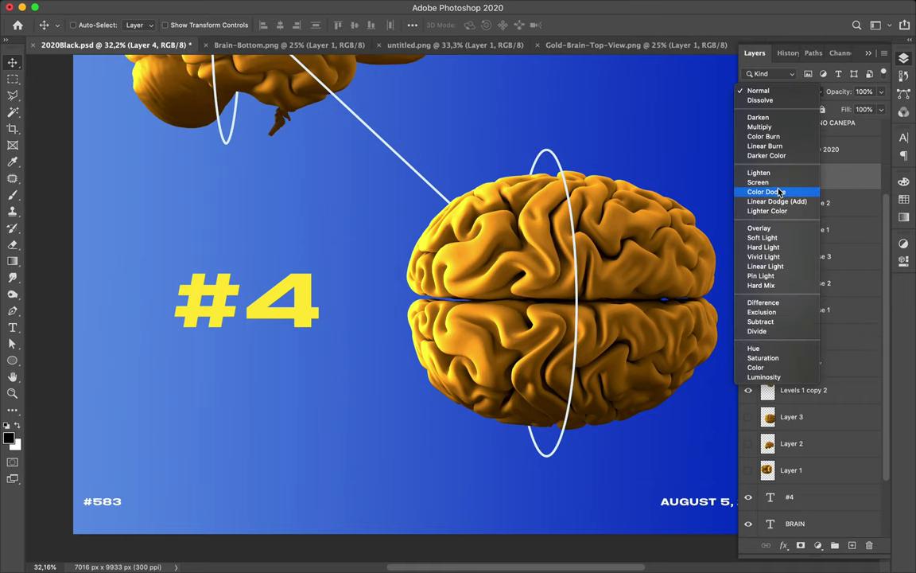
click(772, 238)
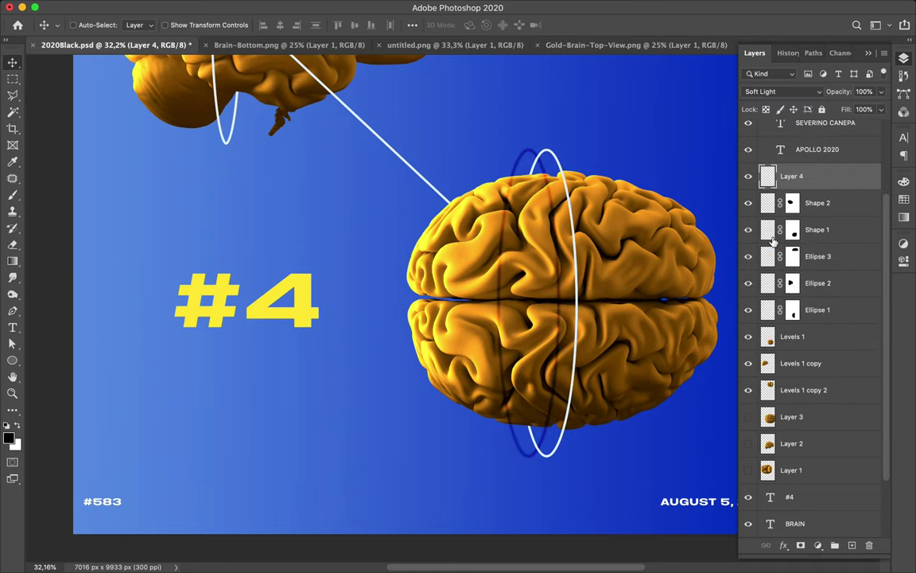
key(ctrl+t)
right_click(562, 262)
click(588, 358)
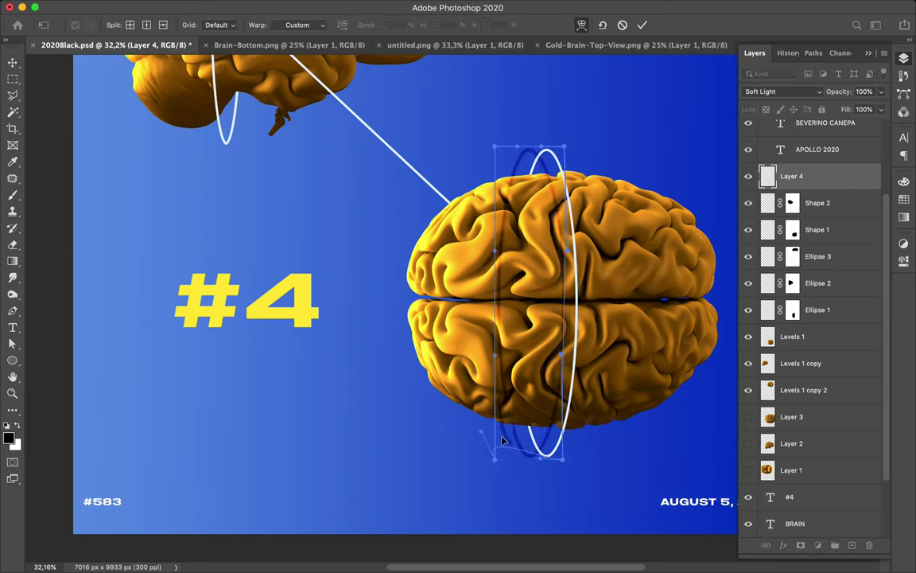
Warp the shadow's corner and middle line around the lower brain, shift it right, and add a mask.
drag(494, 146, 475, 151)
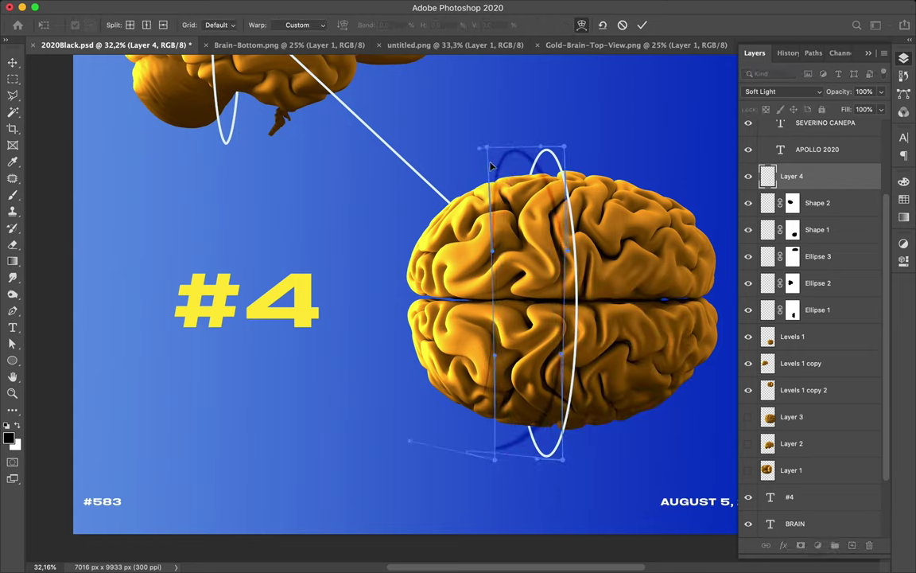
drag(565, 303, 555, 302)
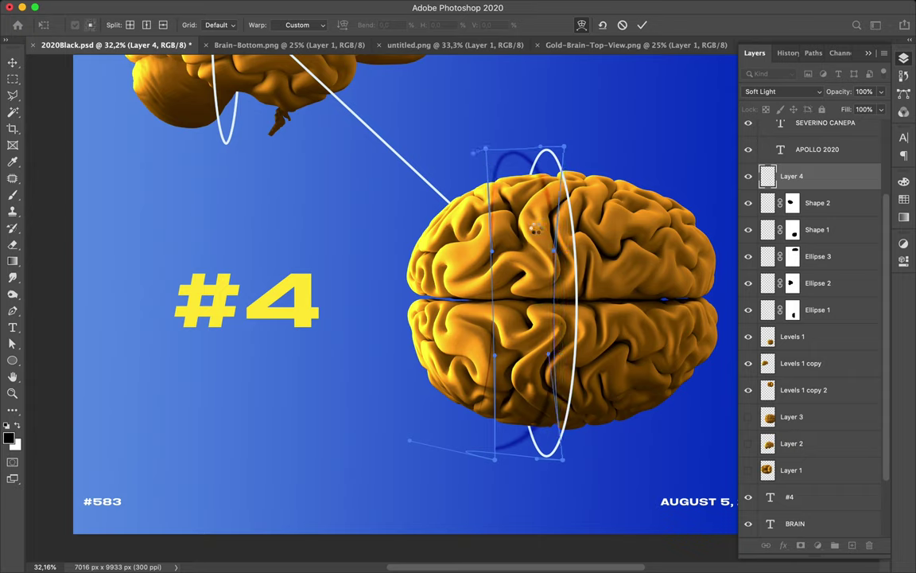
drag(540, 233, 541, 241)
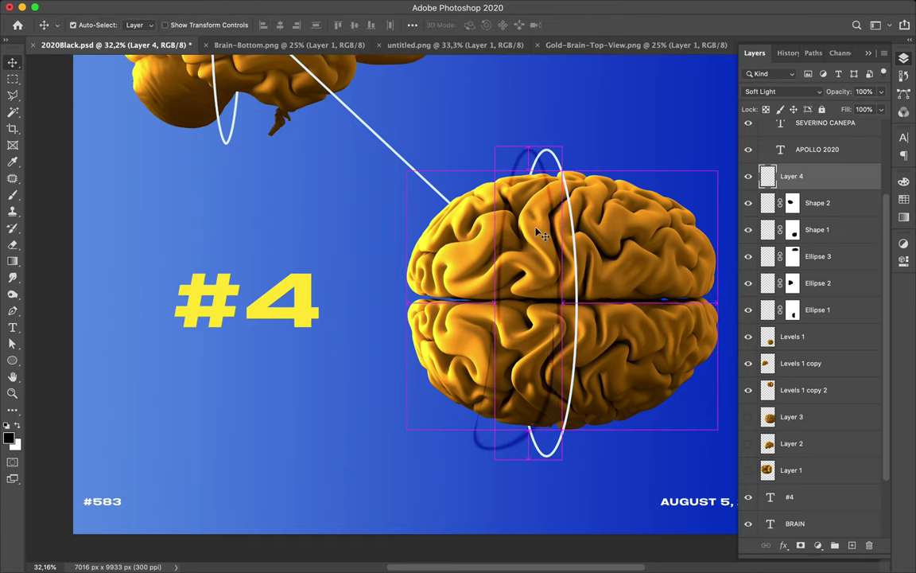
click(800, 545)
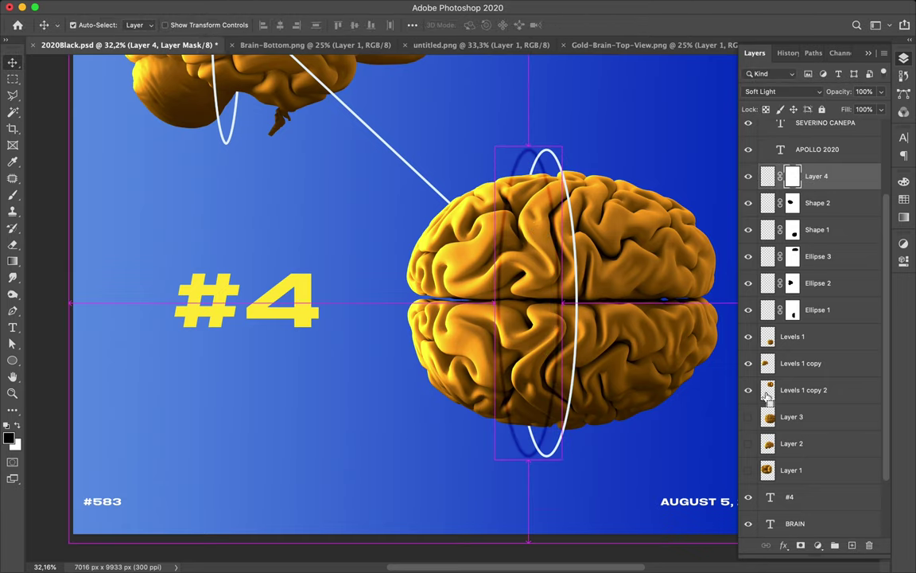
Paint out the shadow on Layer 4's mask, then delete Layer 4 and fit the poster.
key(b)
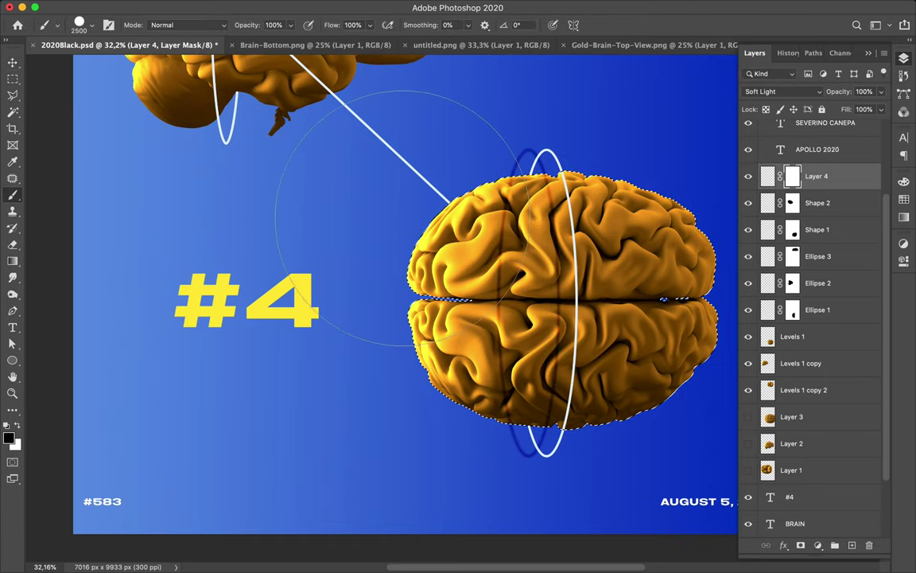
drag(389, 255, 404, 377)
key(ctrl+shift+i)
drag(409, 175, 477, 159)
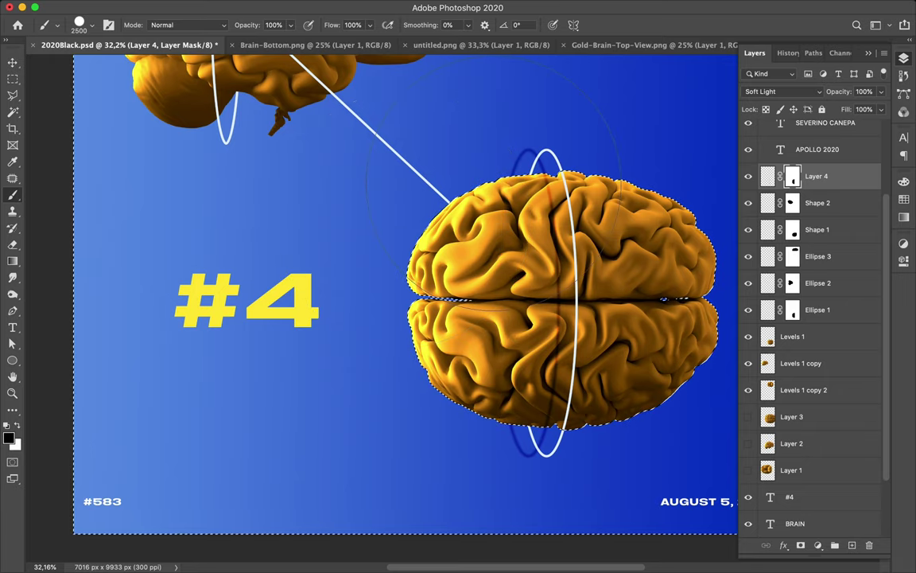
scroll(377, 224, up, 5)
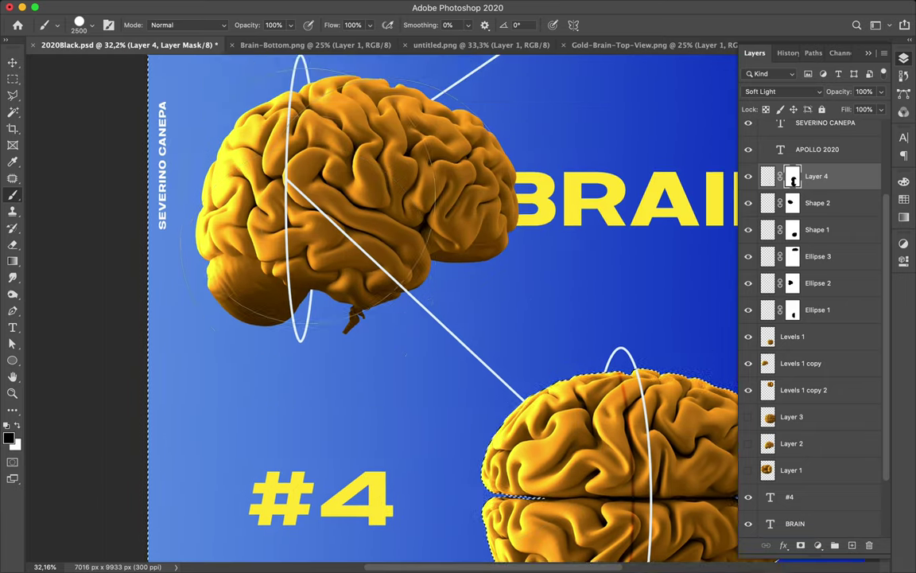
key(m)
key(ctrl+d)
key(v)
key(BackSpace)
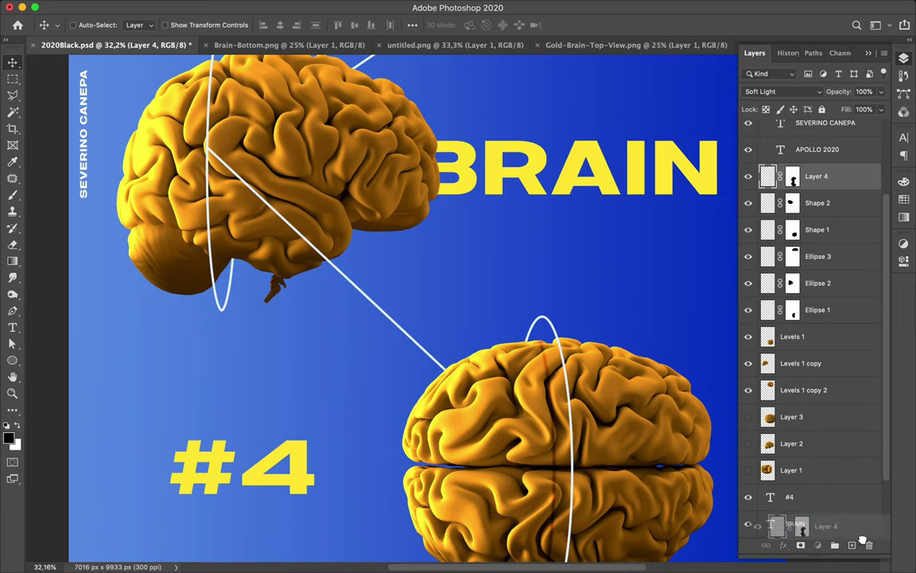
key(ctrl+0)
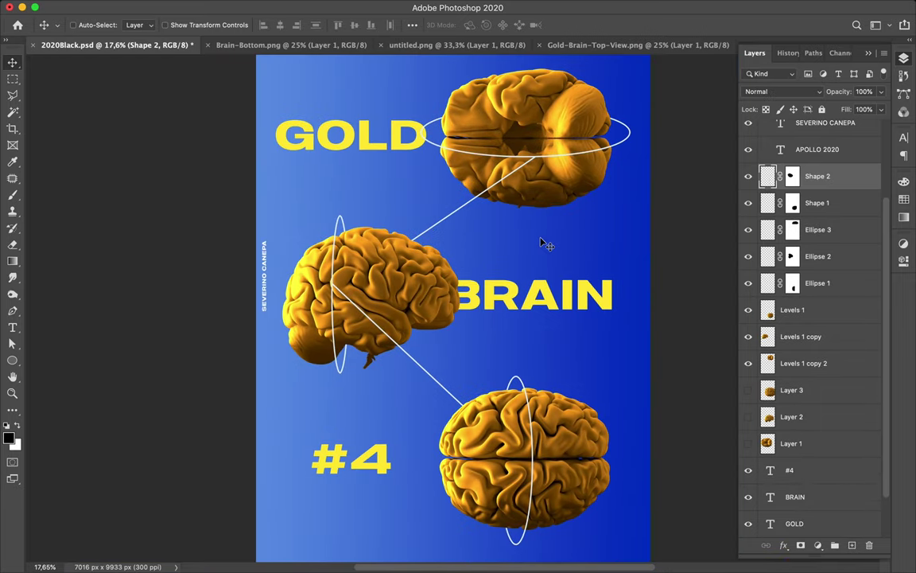
Draw a tall thin 43 px ring over the lower brain and mask it behind the brain.
key(u)
drag(563, 385, 587, 528)
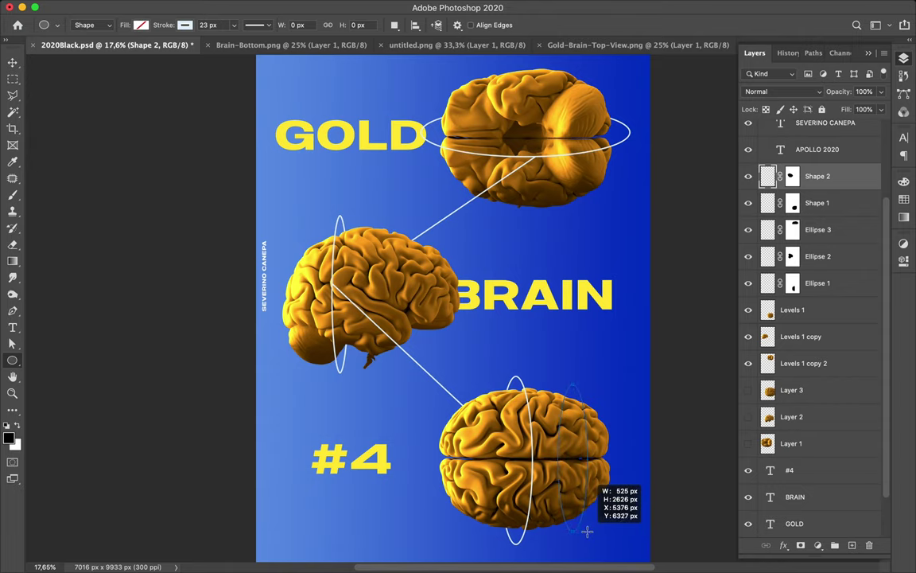
key(a)
text(43)
key(Return)
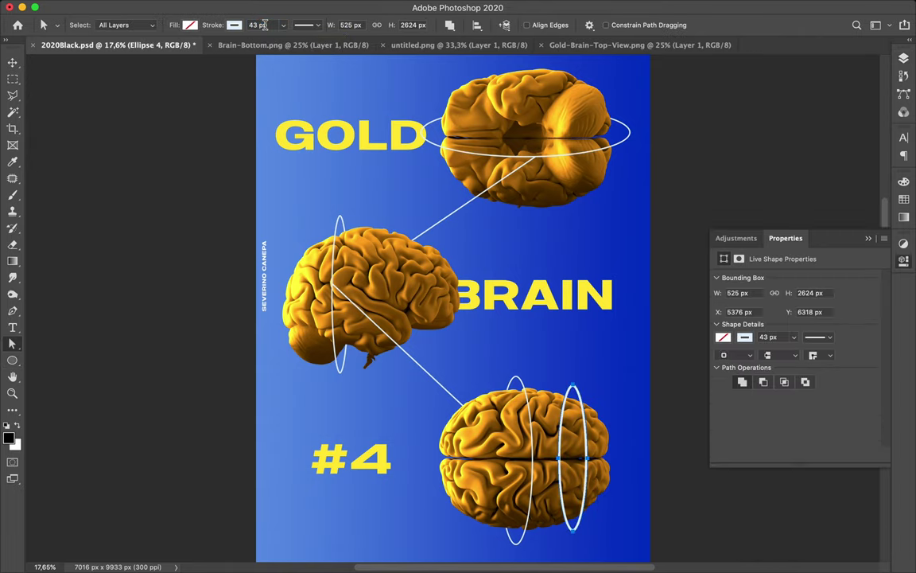
key(v)
scroll(536, 347, up, 1)
key(F7)
click(802, 546)
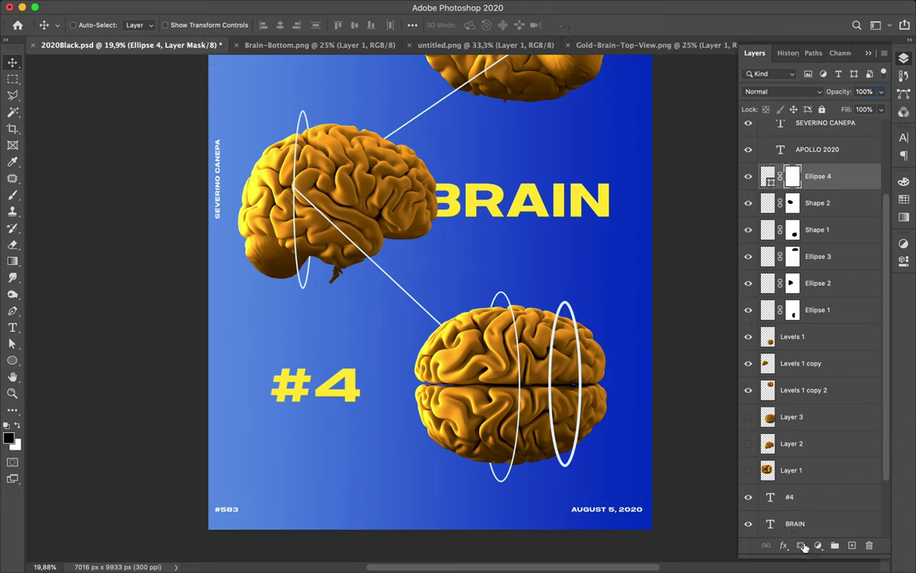
ctrl+click(769, 347)
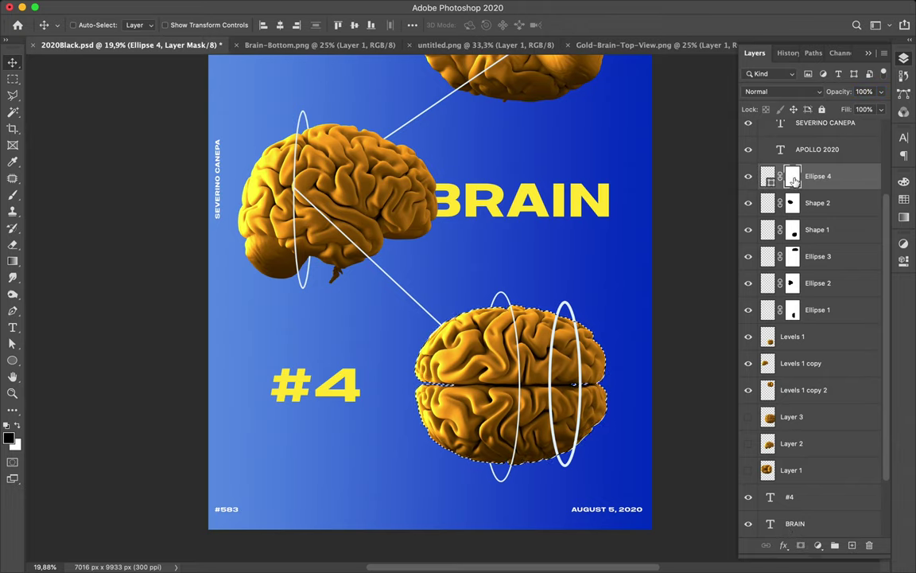
key(b)
key(m)
key(ctrl+d)
key(v)
Add a masked tall thin ring by the side-view brain and a flat ring above the top brain.
key(u)
mouse_move(378, 123)
mouse_down()
mouse_move(390, 254)
mouse_move(415, 228)
mouse_up()
key(v)
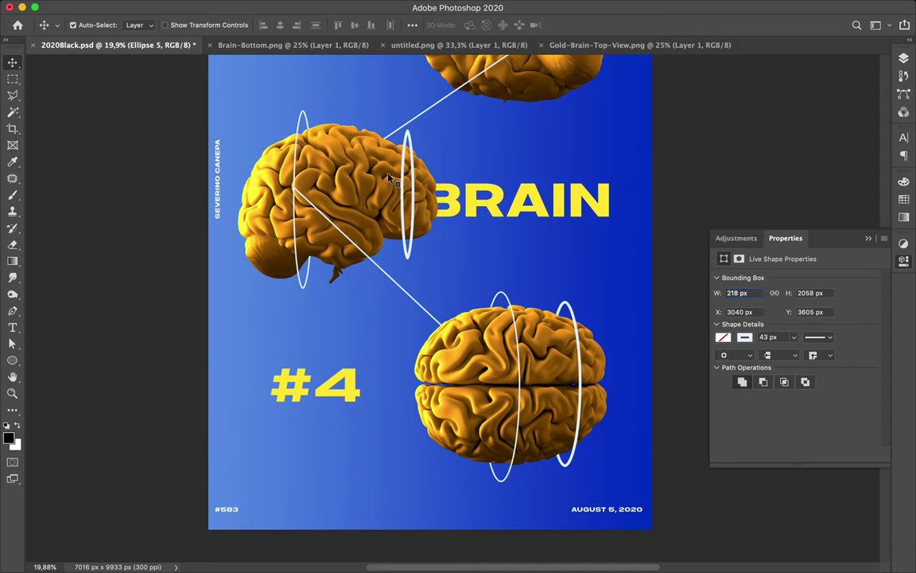
click(904, 58)
click(801, 545)
ctrl+click(768, 390)
key(b)
drag(239, 160, 390, 207)
key(v)
scroll(451, 142, up, 3)
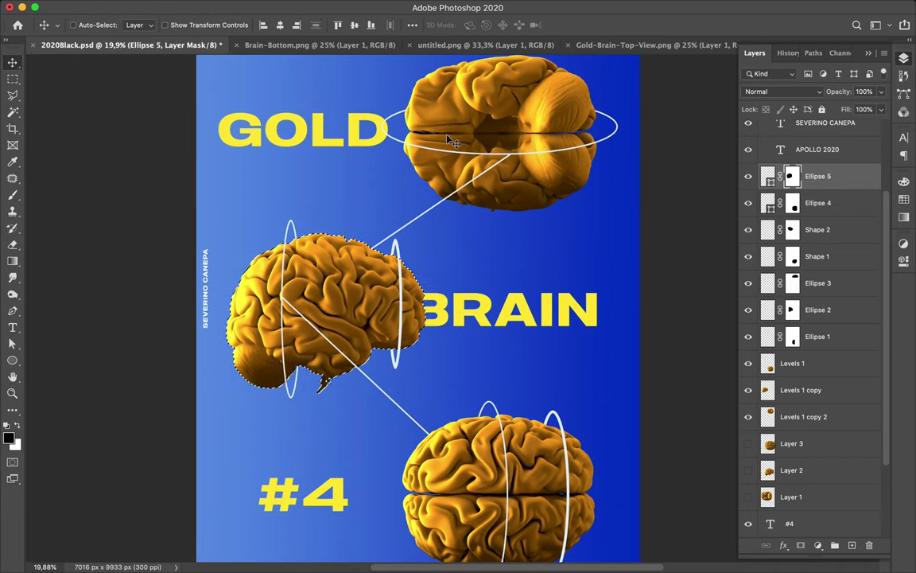
scroll(450, 141, up, 1)
key(u)
drag(450, 85, 608, 89)
Draw a wide, flat ellipse ring, Ellipse 6, across the top brain.
key(v)
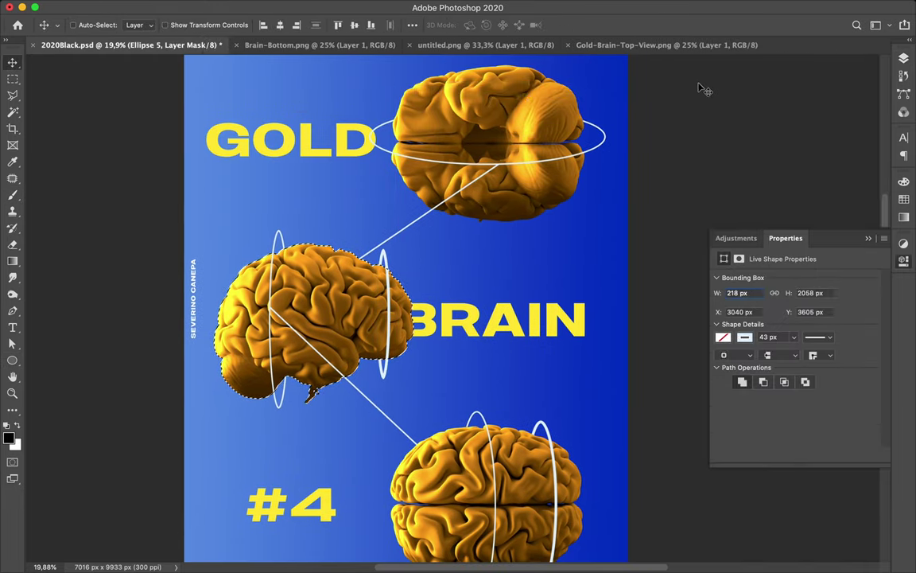
key(u)
drag(488, 90, 585, 93)
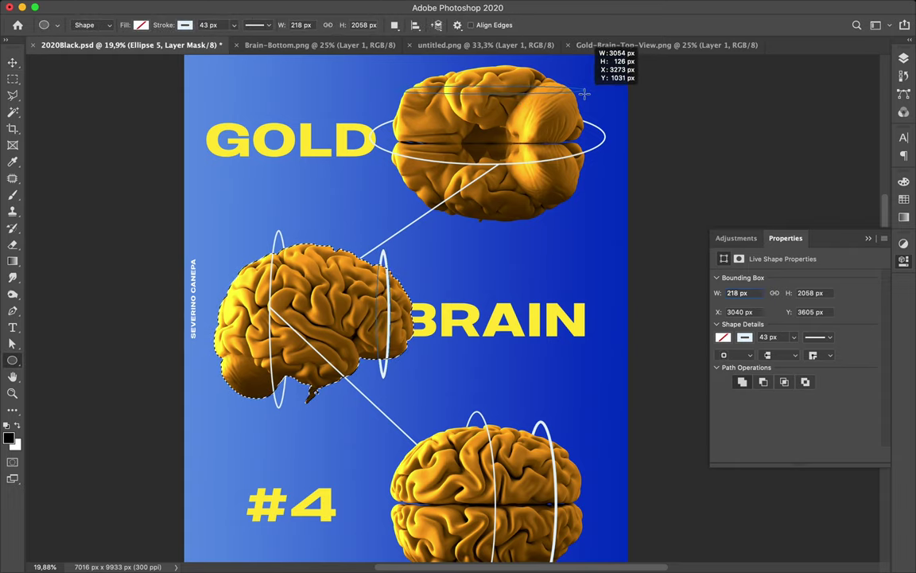
drag(398, 81, 603, 94)
key(v)
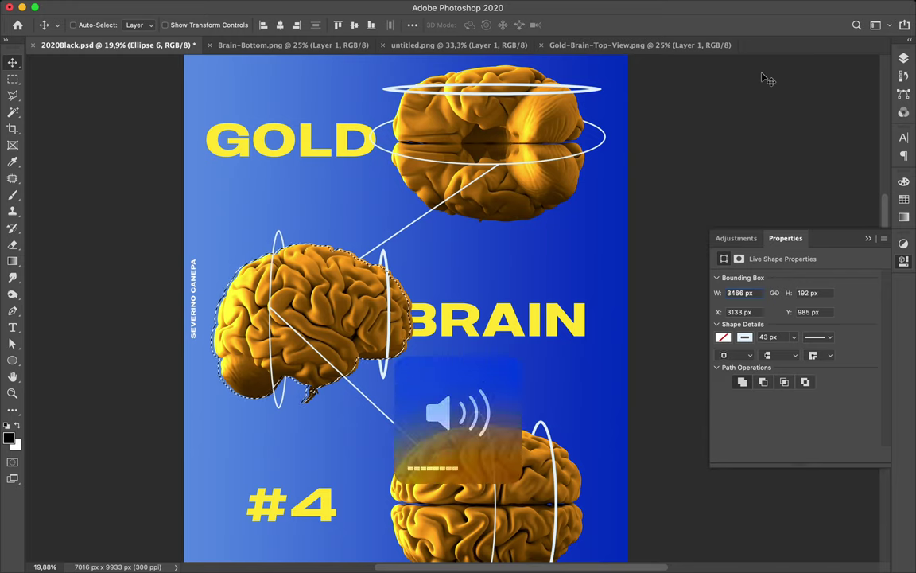
Add a white layer mask to the Ellipse 6 ring layer.
click(904, 58)
click(801, 546)
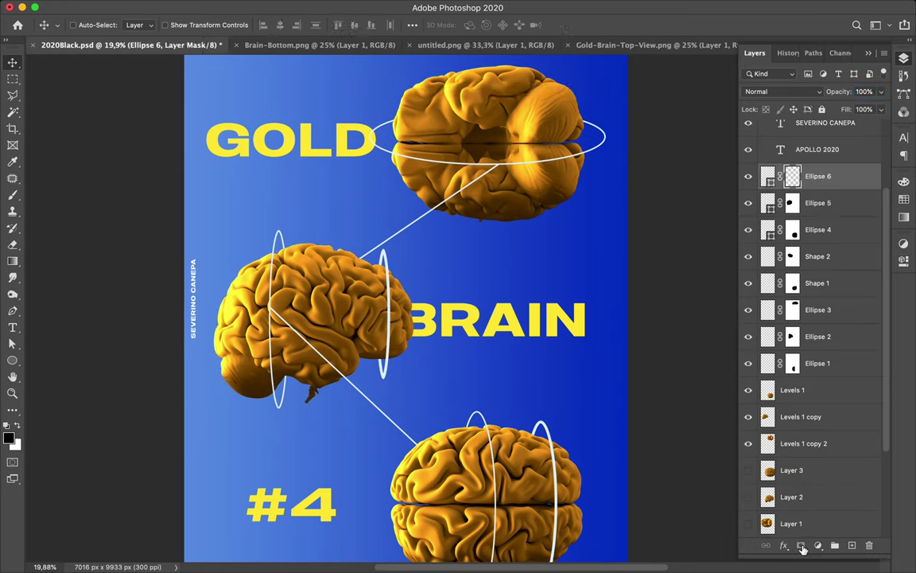
key(ctrl+z)
click(801, 546)
key(ctrl+z)
key(m)
key(ctrl+d)
click(801, 546)
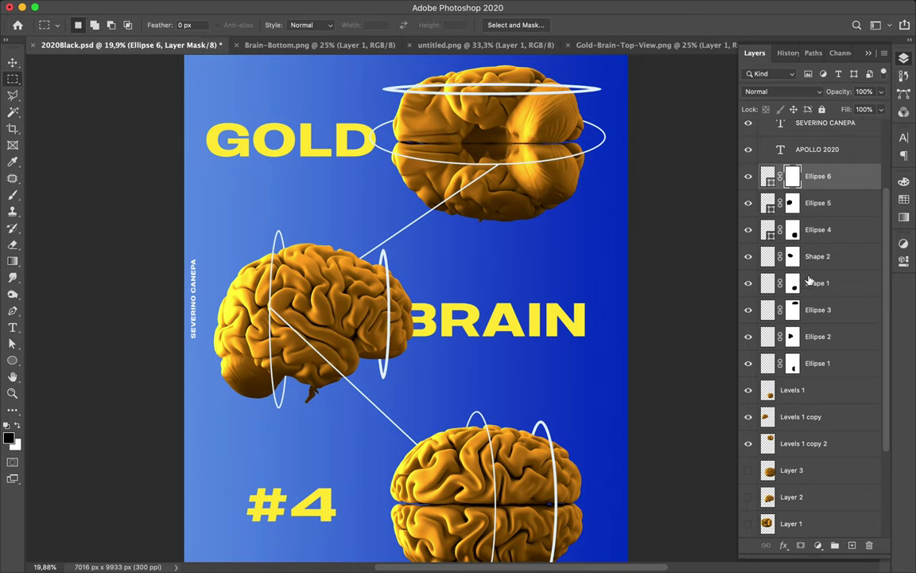
Within the top brain's selection, paint the mask black with a 194 px brush to hide the ring.
ctrl+click(768, 448)
key(b)
scroll(477, 278, up, 3)
right_click(165, 80)
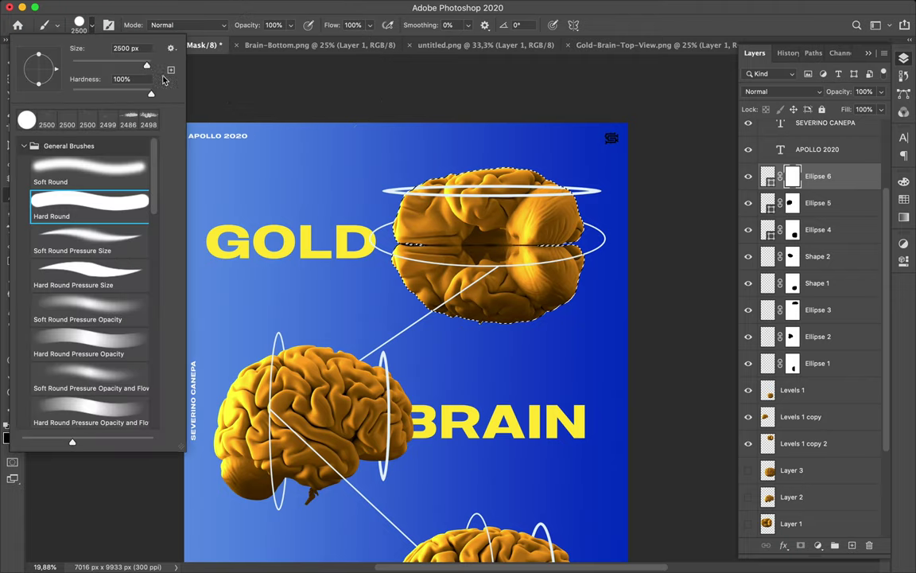
key(bracketleft)
key(bracketleft)
key(bracketleft)
key(Return)
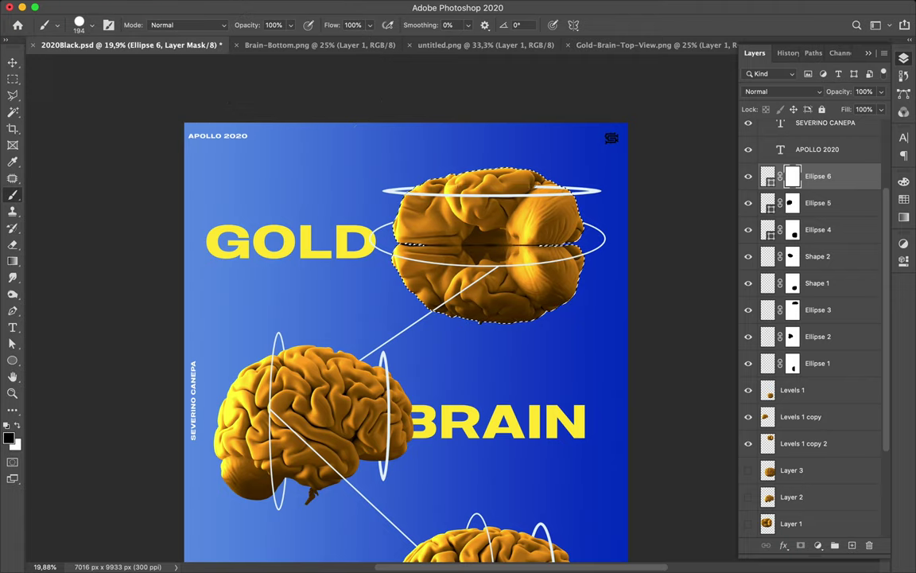
key(m)
click(562, 160)
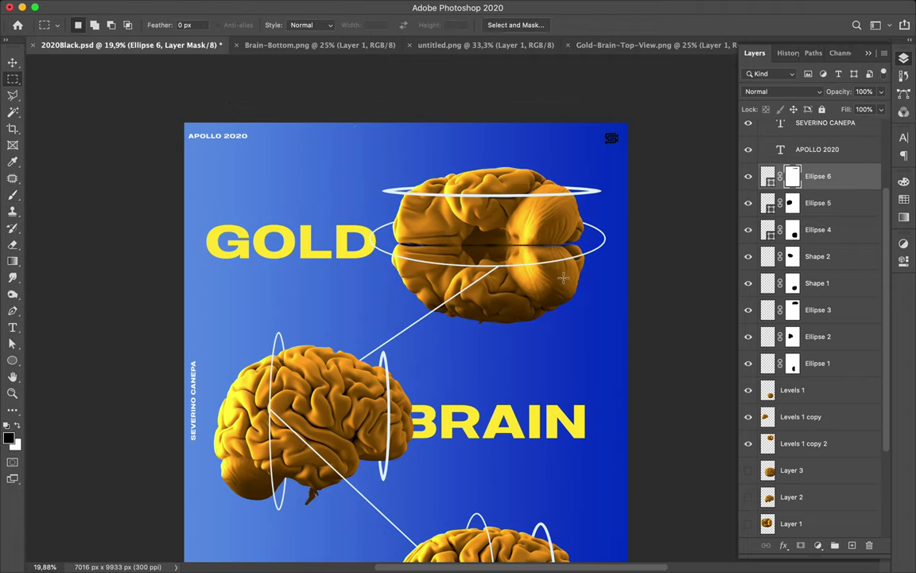
scroll(563, 278, down, 4)
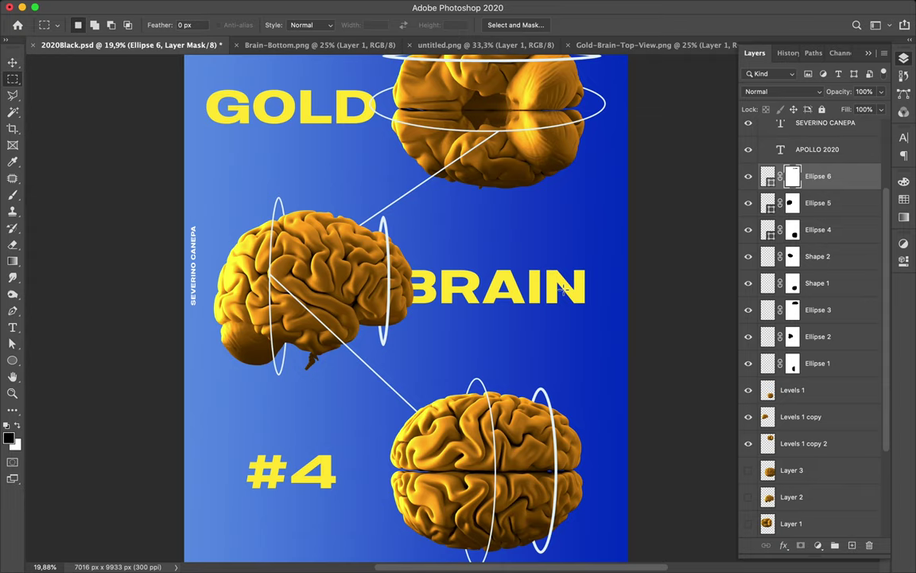
Draw a straight line, Shape 3, from the bottom brain's ring to the middle brain's ring.
key(p)
click(555, 440)
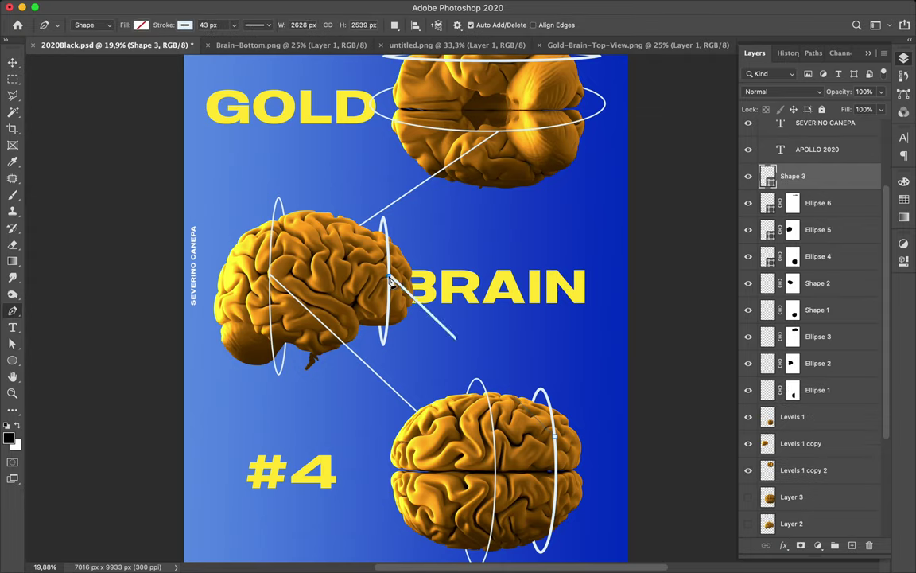
click(390, 280)
key(v)
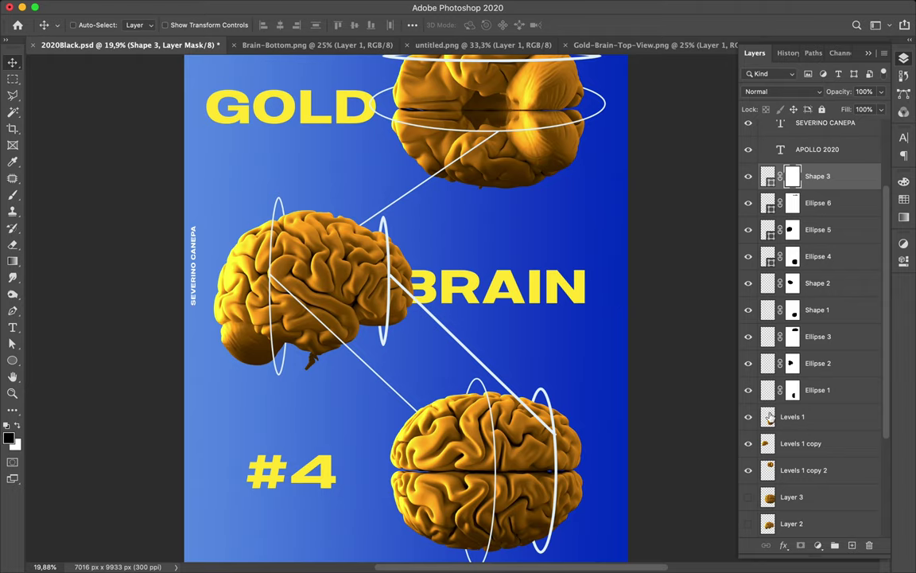
Mask the new line behind the middle brain and adjust its endpoint on the bottom ring.
key(b)
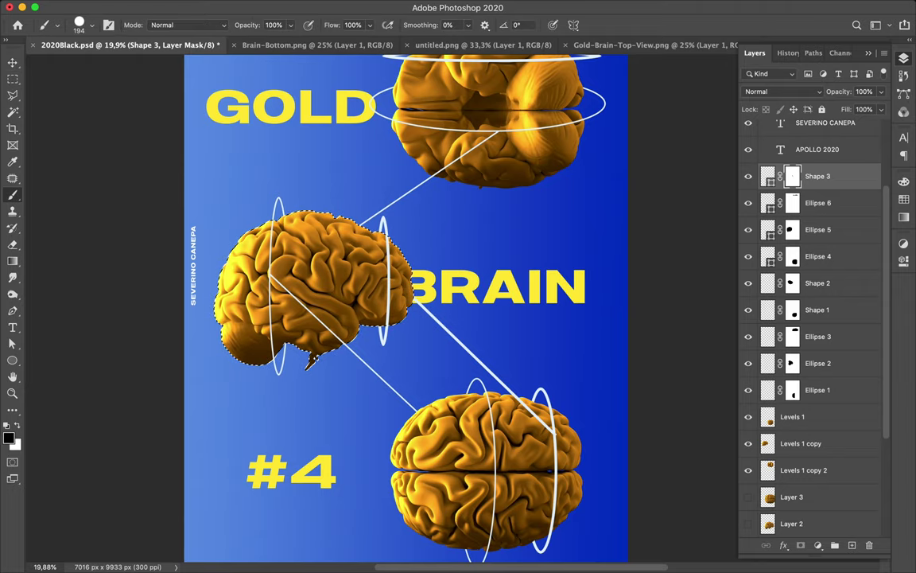
key(v)
key(a)
key(ctrl+plus)
key(ctrl+plus)
key(ctrl+plus)
key(ctrl+plus)
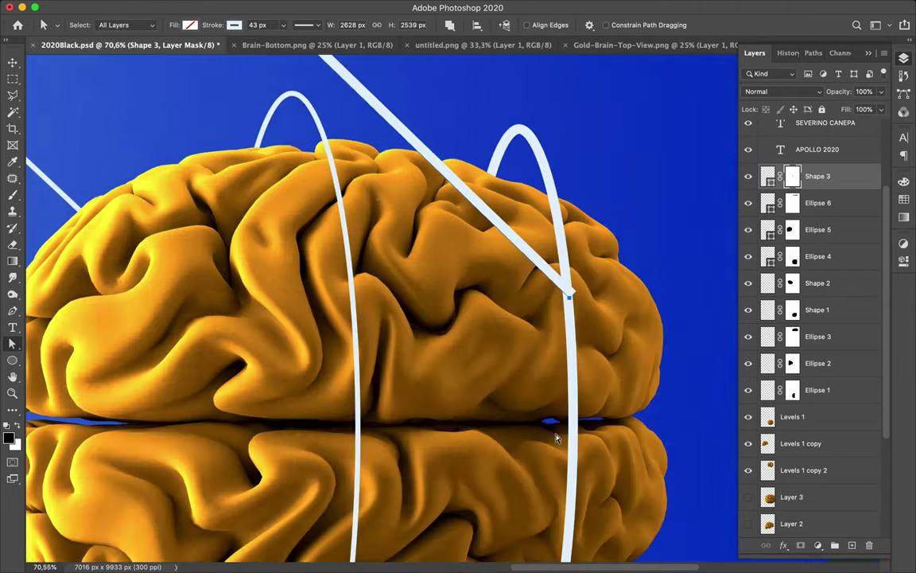
click(475, 242)
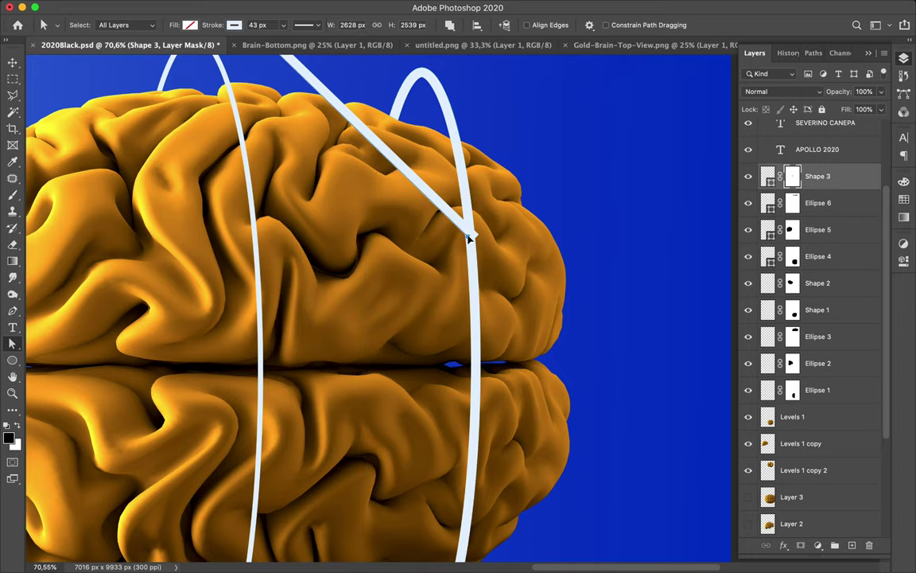
scroll(446, 235, up, 8)
scroll(446, 234, up, 3)
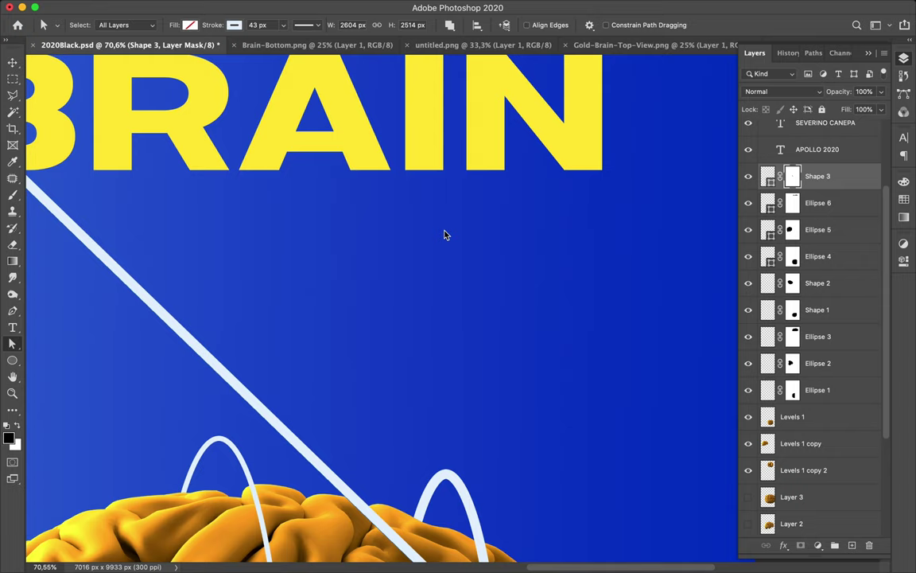
Fit the whole poster in view and save it.
key(ctrl+o)
click(670, 351)
key(ctrl+0)
key(ctrl+s)
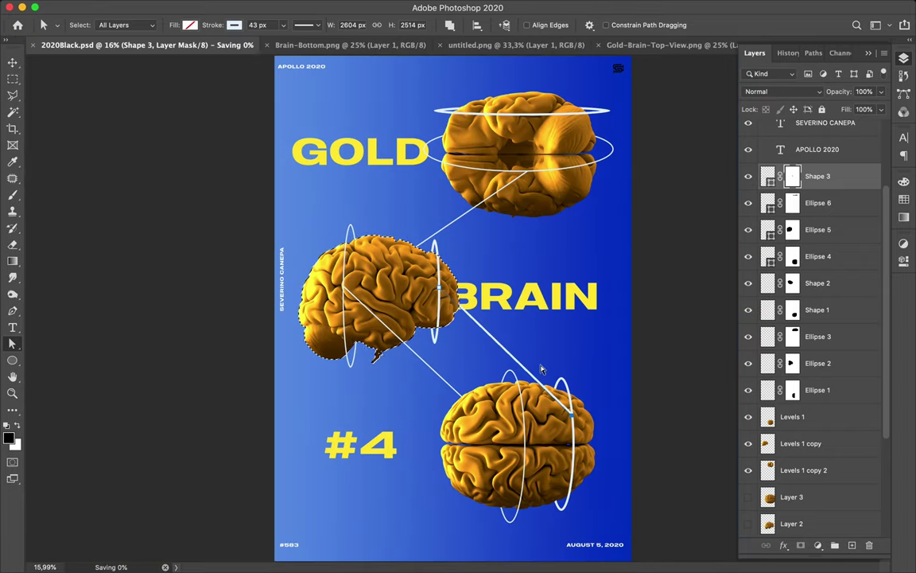
key(m)
click(539, 313)
Draw a line from the middle brain's right ring up to the top brain's upper ring.
key(a)
scroll(838, 160, down, 3)
click(837, 157)
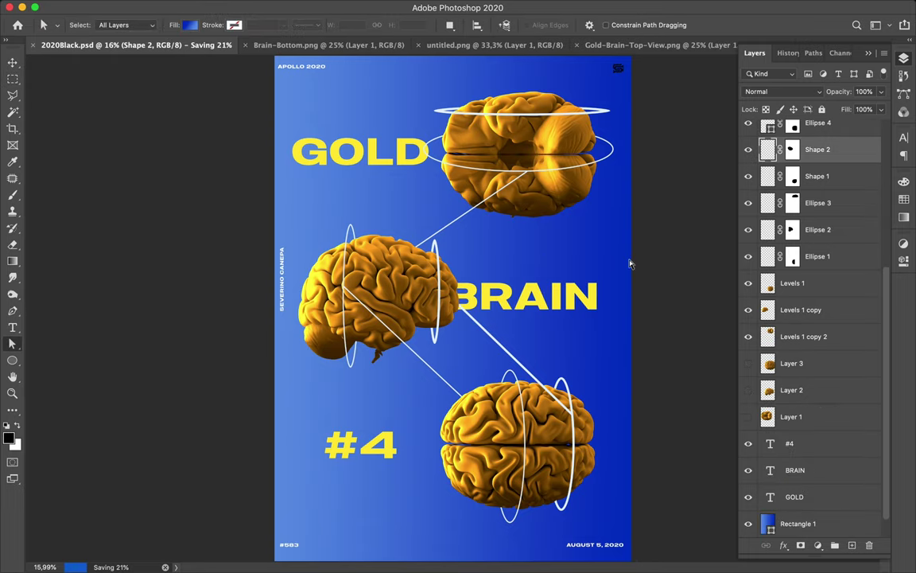
key(p)
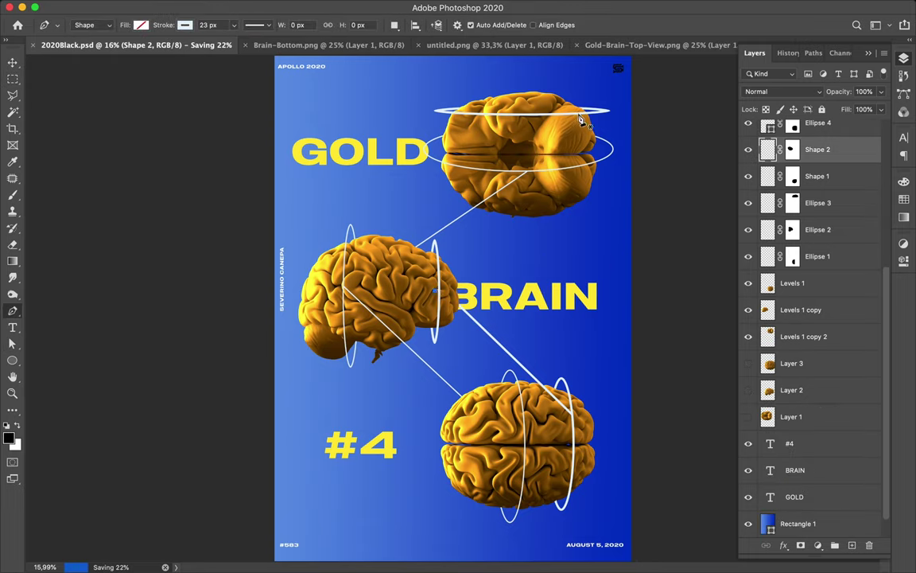
click(580, 120)
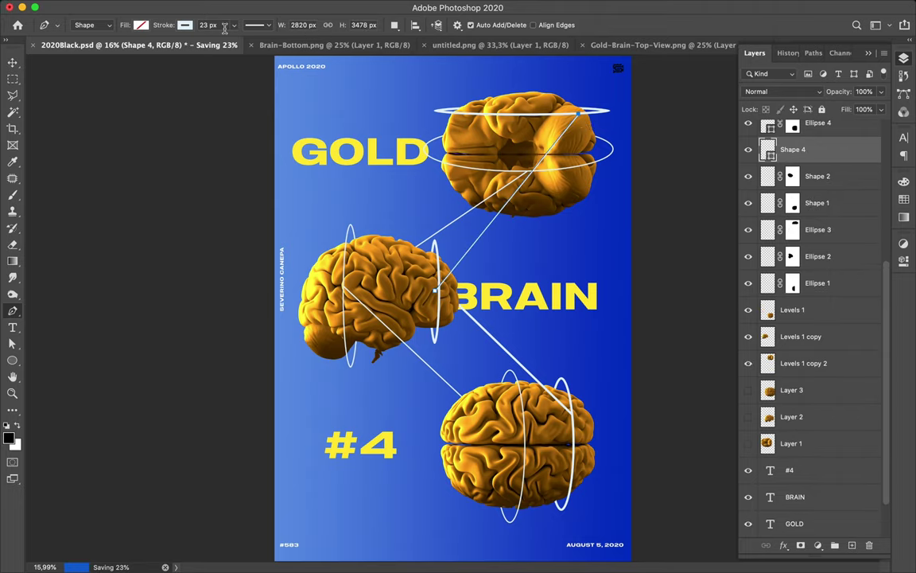
key(v)
Reselect the Shape 4 line and zoom in to check its endpoint.
ctrl+click(447, 273)
key(a)
click(466, 257)
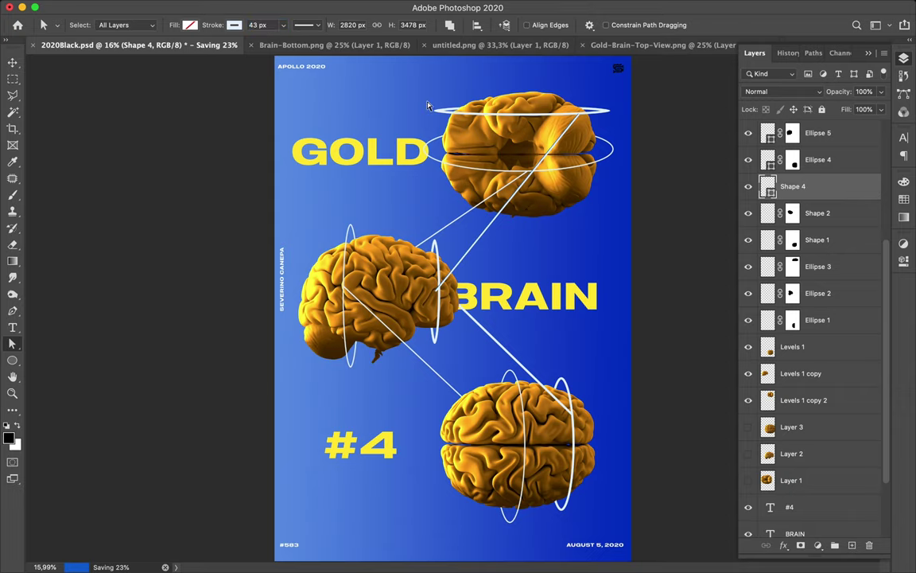
scroll(583, 119, up, 3)
scroll(583, 119, up, 2)
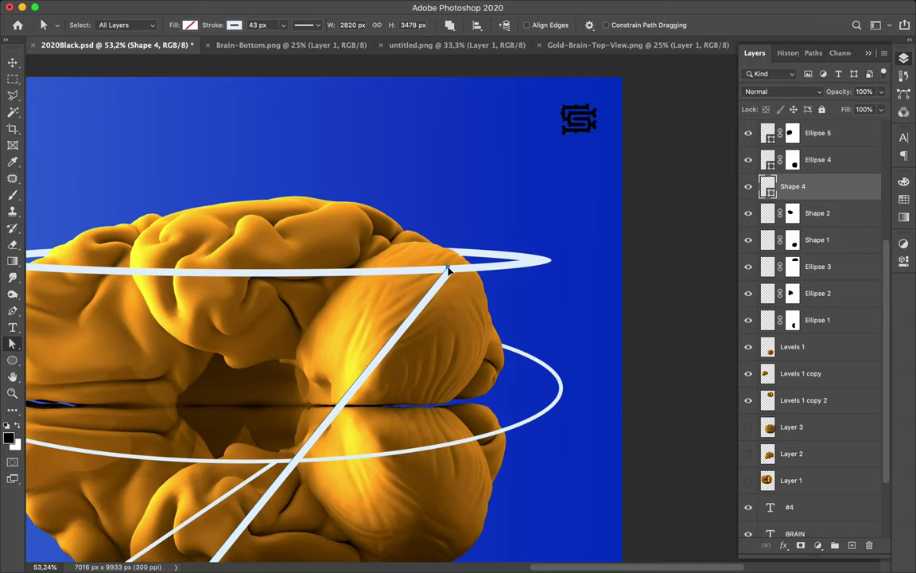
key(alt+comma)
Add a white layer mask to Shape 4 and paint it within the middle brain's selection.
key(ctrl+0)
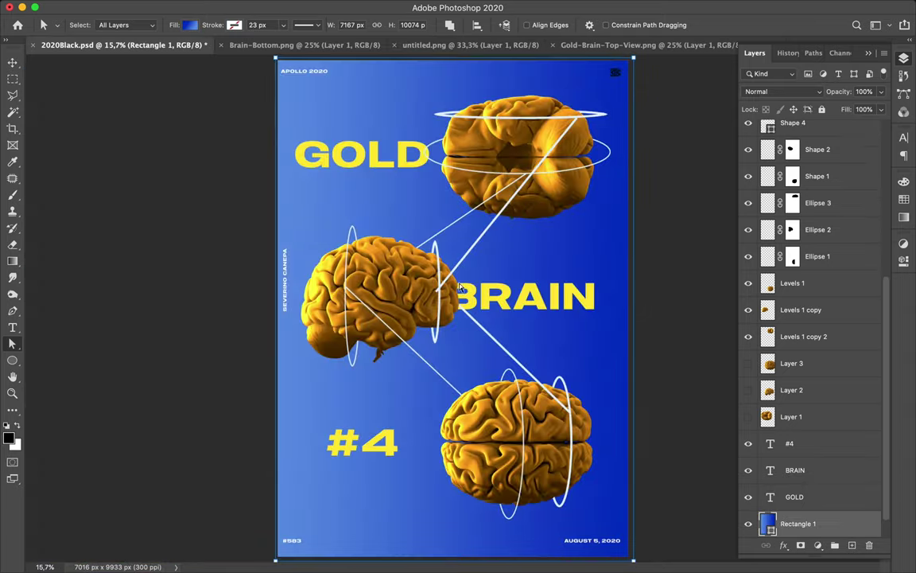
key(v)
ctrl+click(544, 166)
click(801, 546)
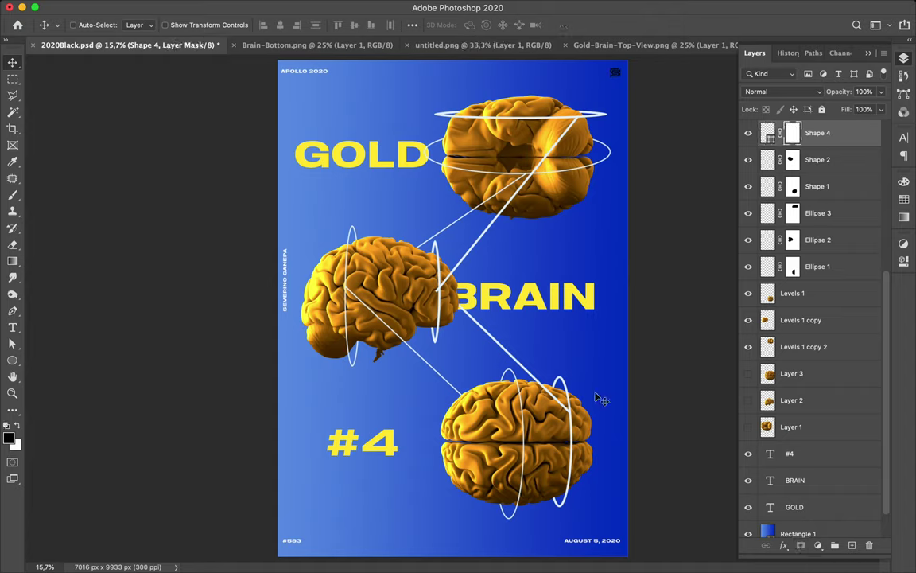
ctrl+click(767, 321)
key(b)
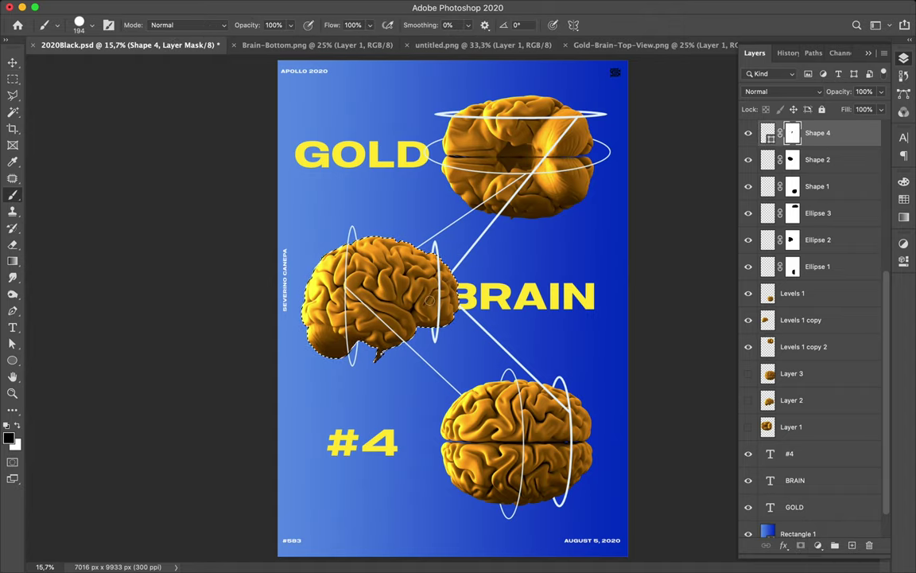
key(ctrl+d)
key(v)
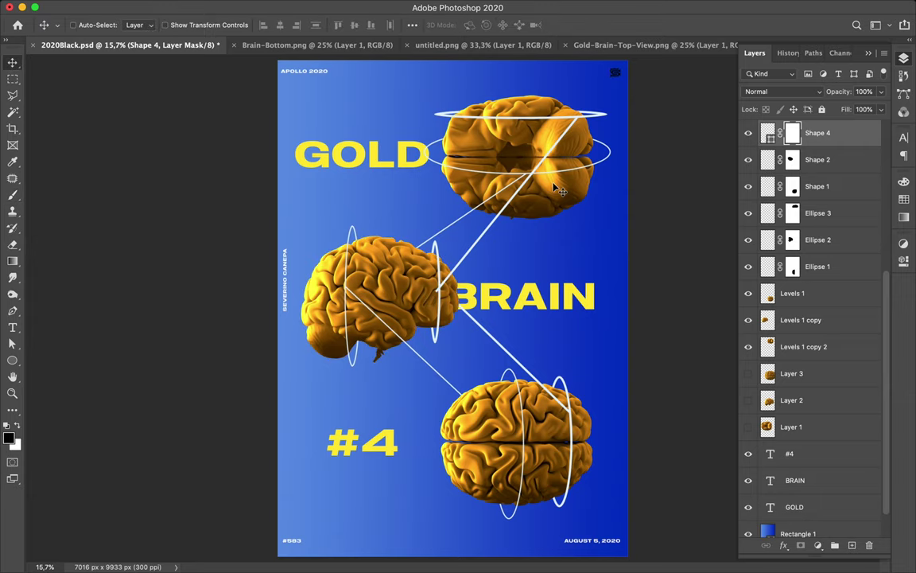
Paint the Shape 4 mask black inside the top brain's selection, then review the result.
ctrl+click(768, 347)
key(b)
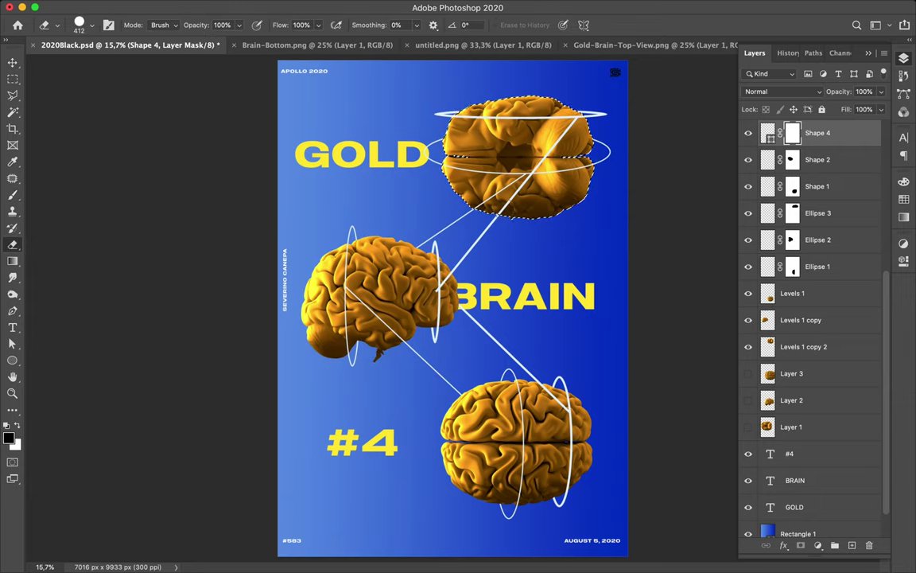
key(v)
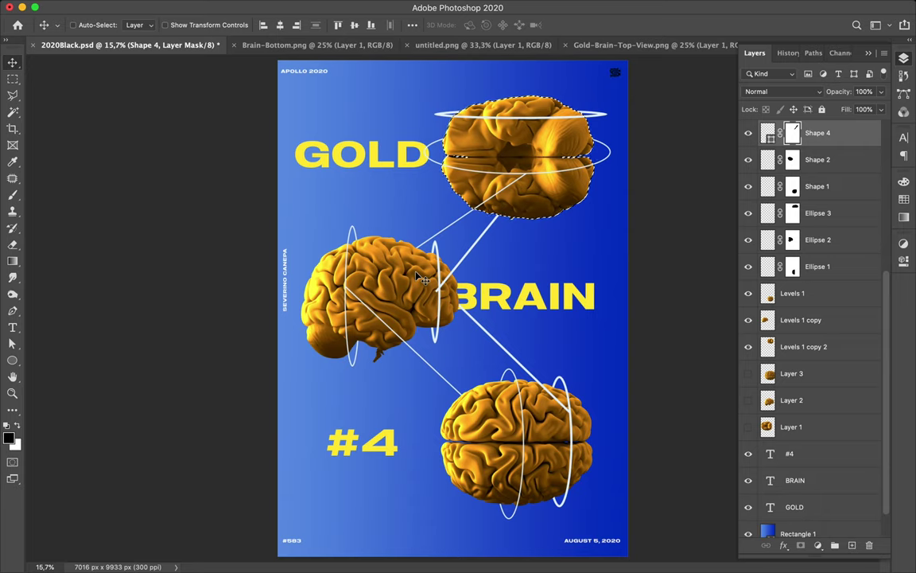
key(a)
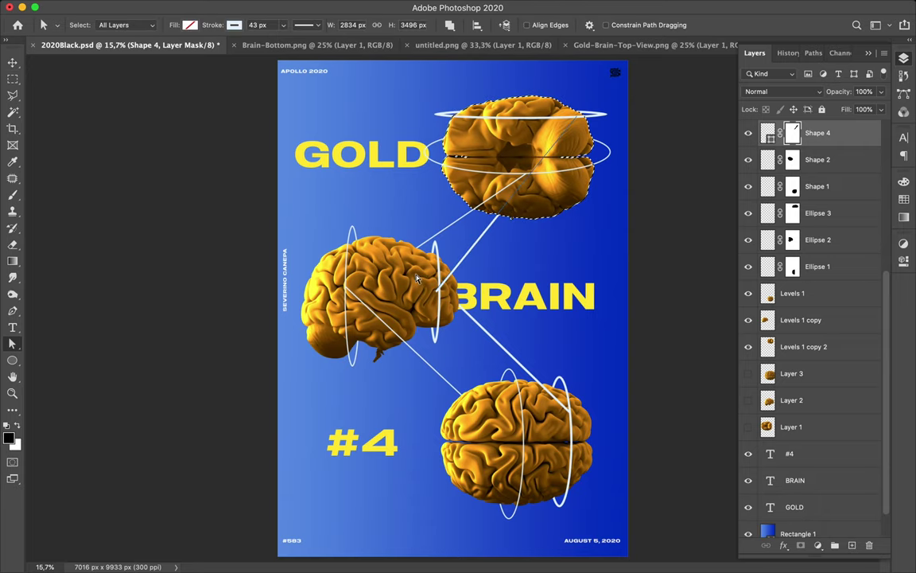
scroll(416, 277, up, 1)
scroll(390, 283, up, 3)
scroll(381, 239, up, 2)
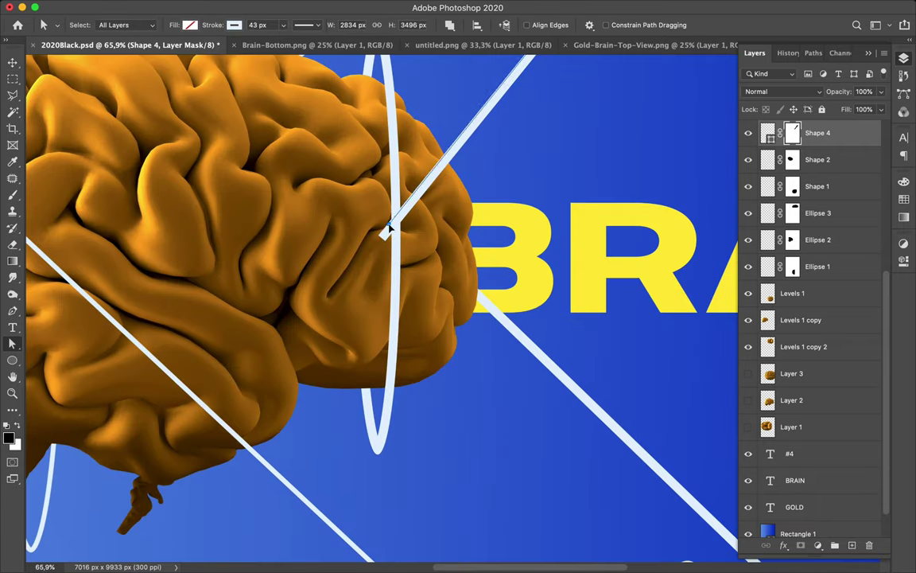
click(419, 180)
key(ctrl+0)
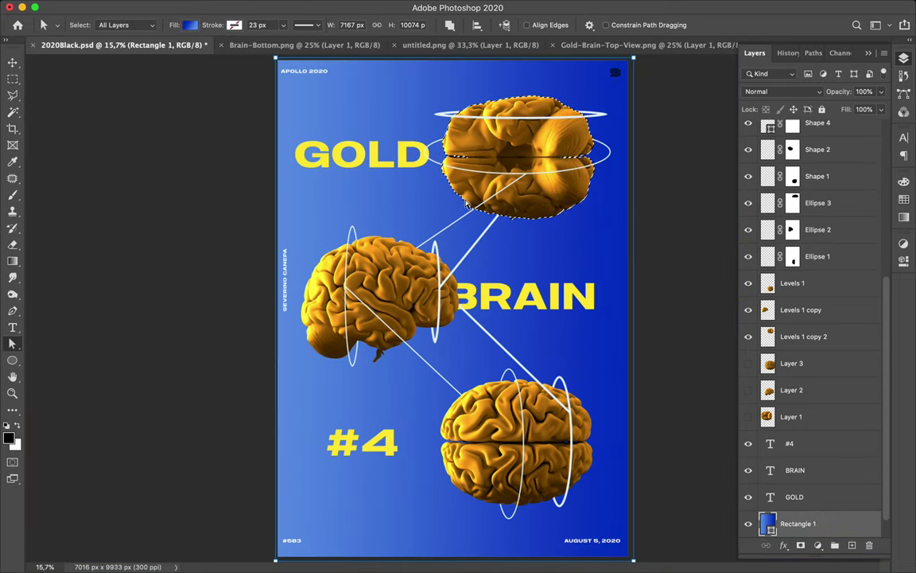
key(m)
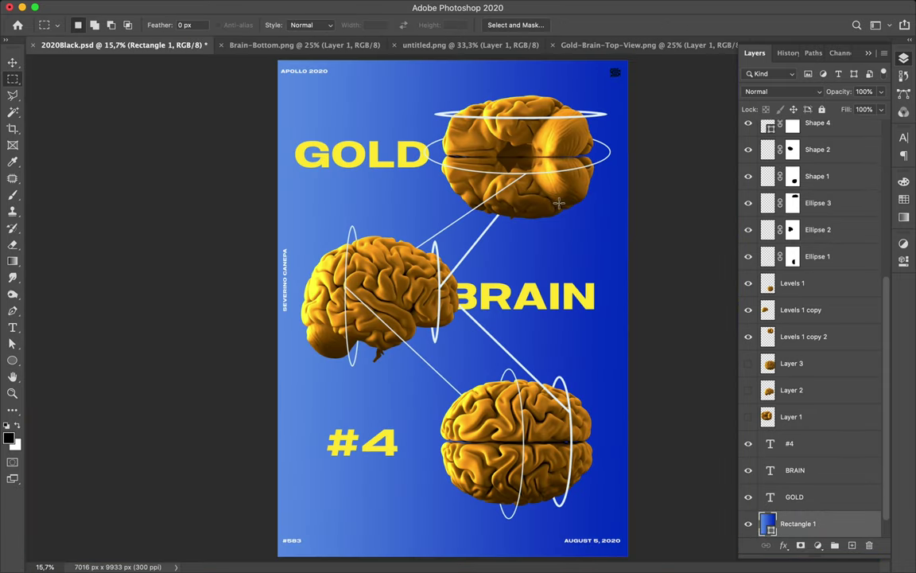
key(ctrl+plus)
Draw two horizontal lines spanning the side-view brain's ring pair.
key(p)
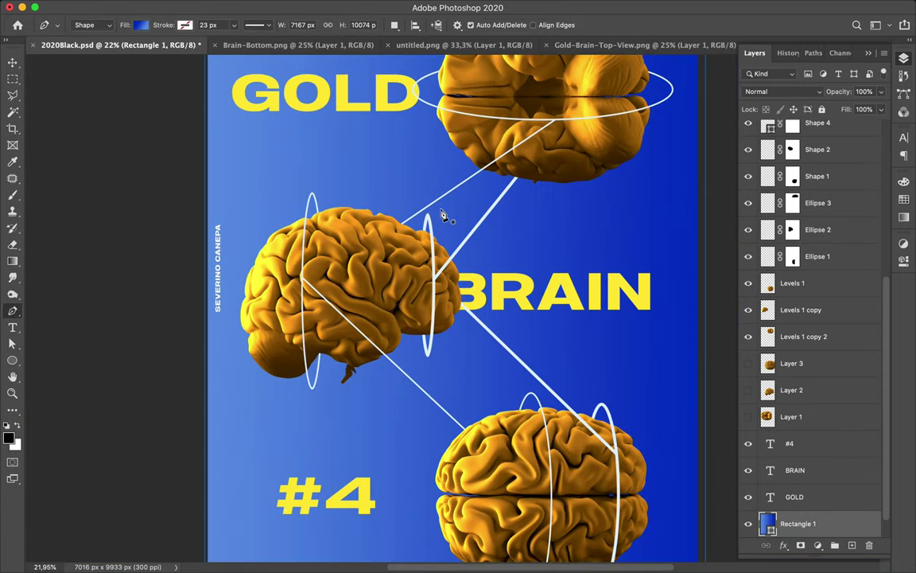
scroll(812, 318, up, 5)
click(784, 286)
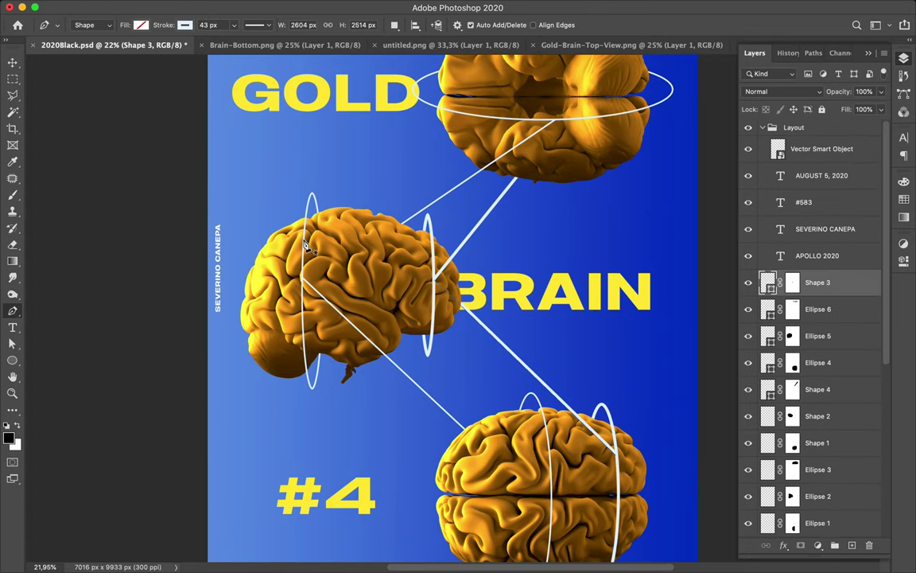
scroll(306, 247, up, 3)
click(199, 227)
click(420, 227)
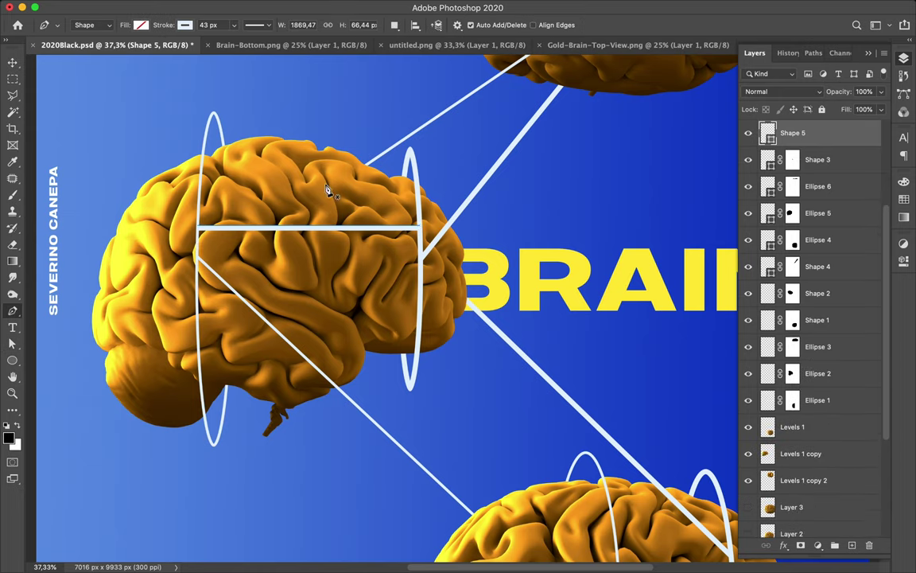
click(199, 205)
click(420, 205)
key(v)
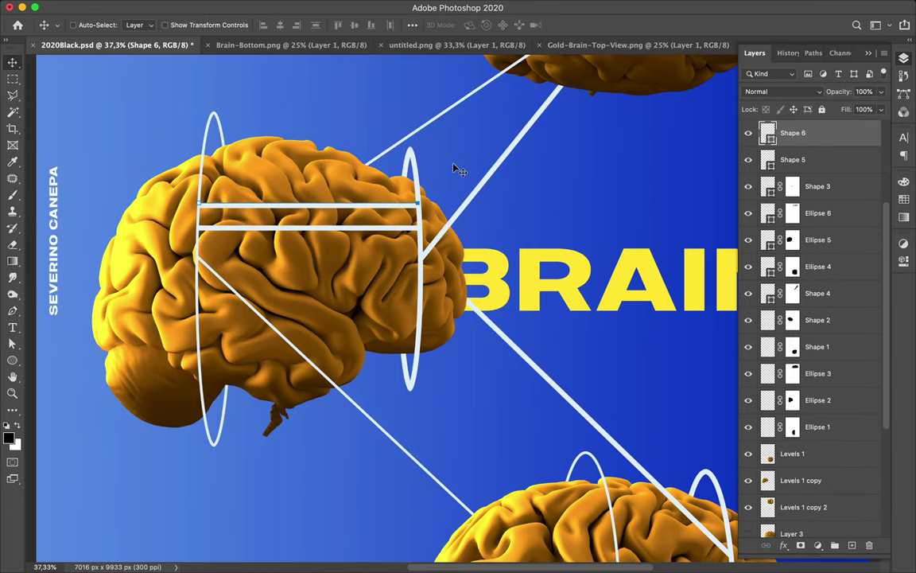
Draw a horizontal line between the bottom brain's left and right rings.
key(p)
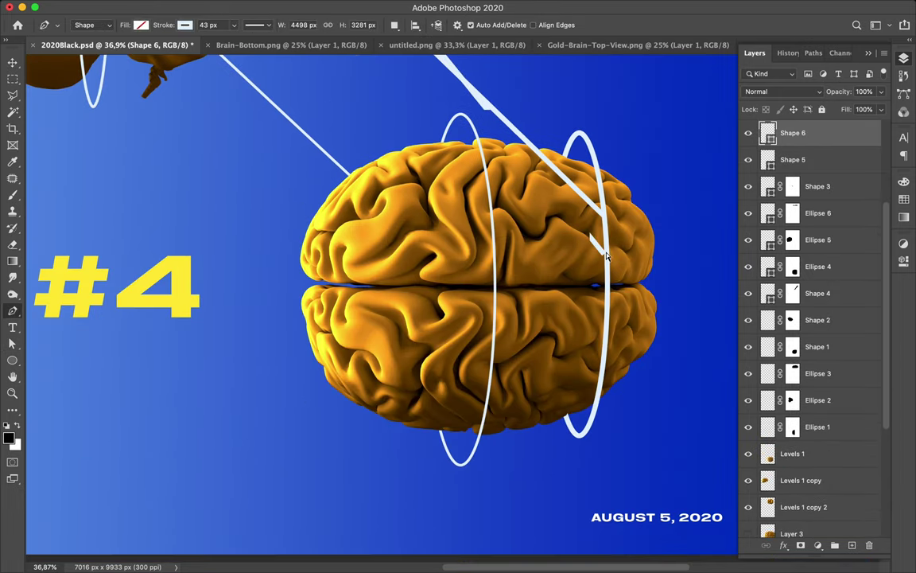
super+click(606, 256)
click(606, 238)
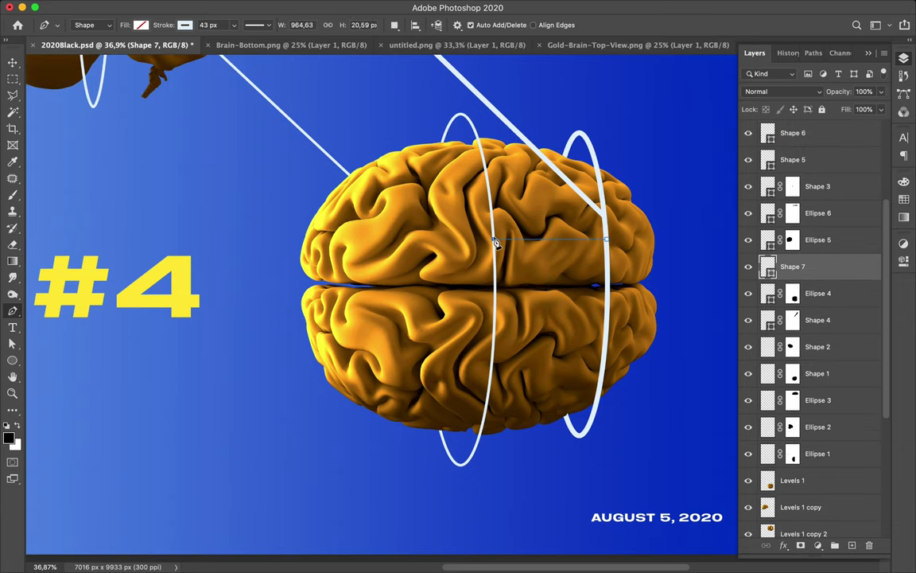
click(494, 239)
super+click(534, 348)
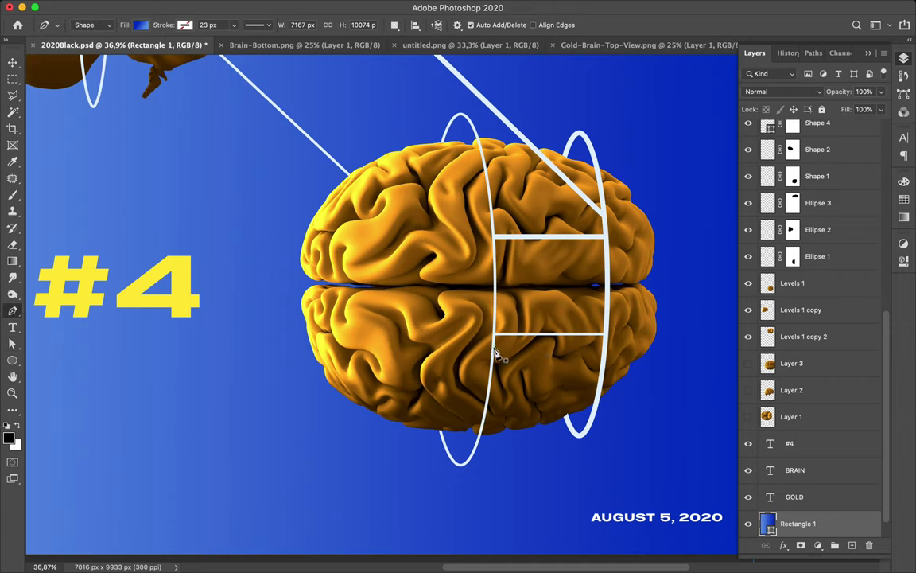
Move the Shape 9 layer up beside Shape 7 in the layer stack.
key(a)
click(793, 525)
drag(793, 525, 783, 184)
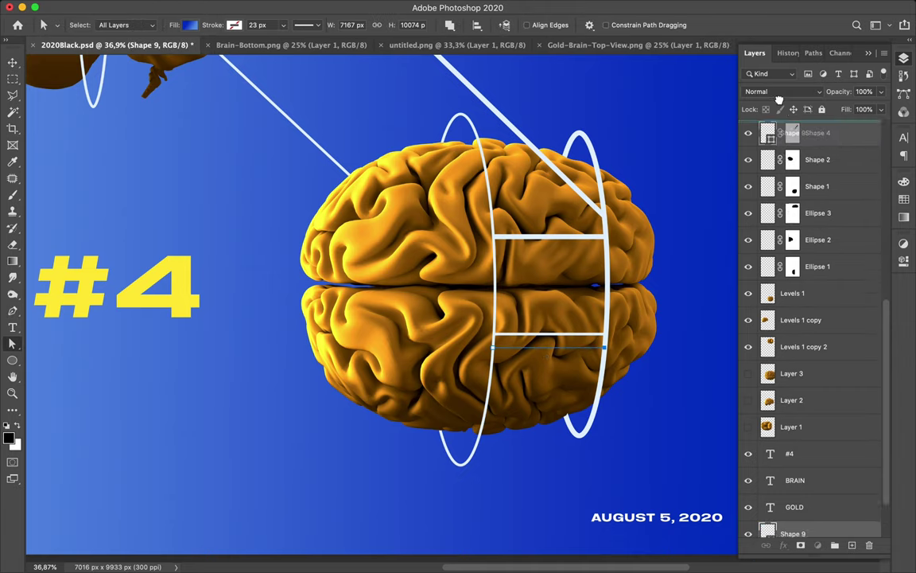
scroll(795, 247, up, 5)
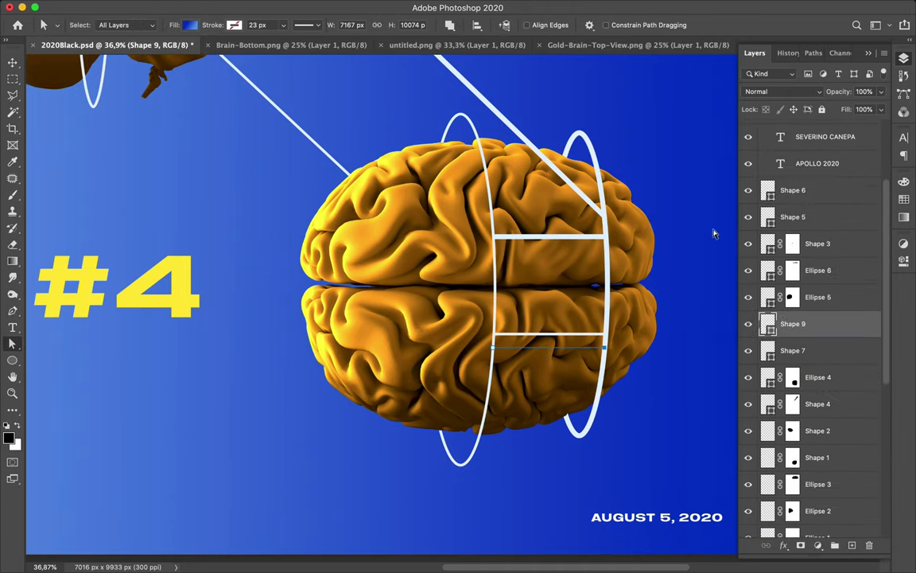
Style the line with no fill and a white 43 px stroke.
click(195, 26)
click(112, 46)
click(234, 25)
click(163, 93)
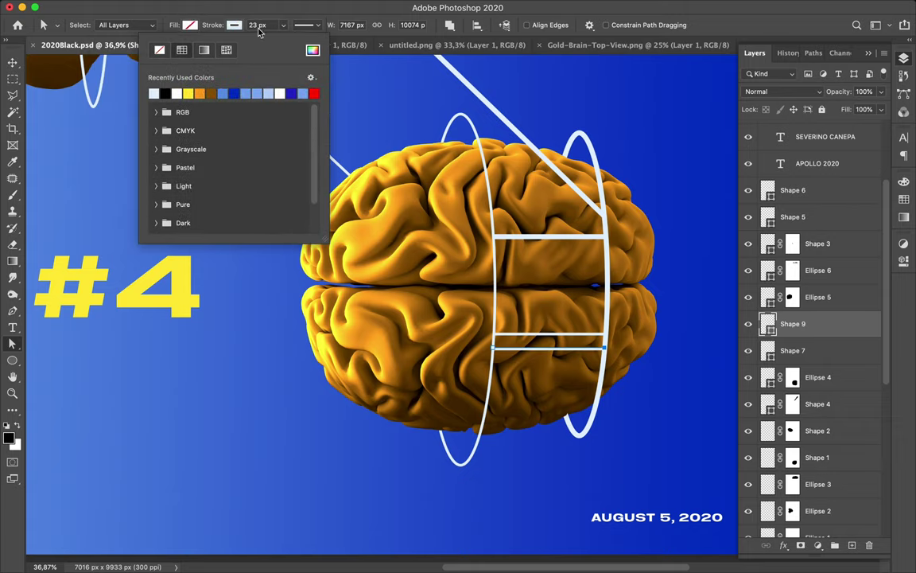
click(256, 25)
scroll(258, 178, down, 2)
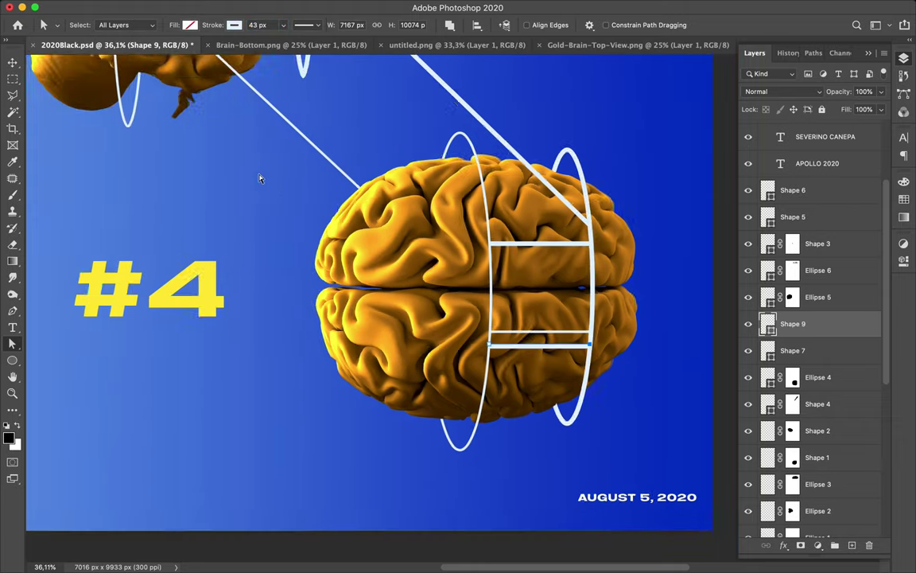
scroll(258, 178, down, 2)
scroll(258, 178, down, 2)
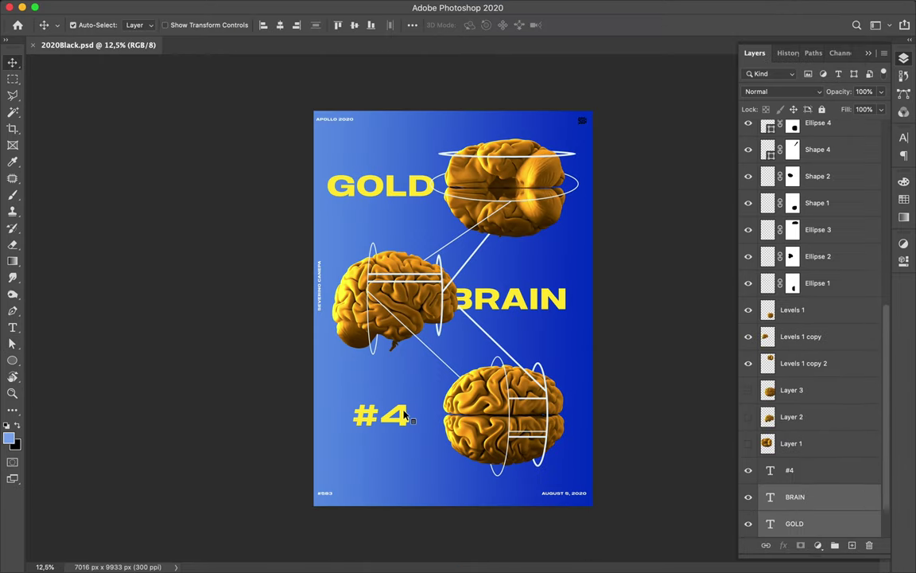
click(904, 137)
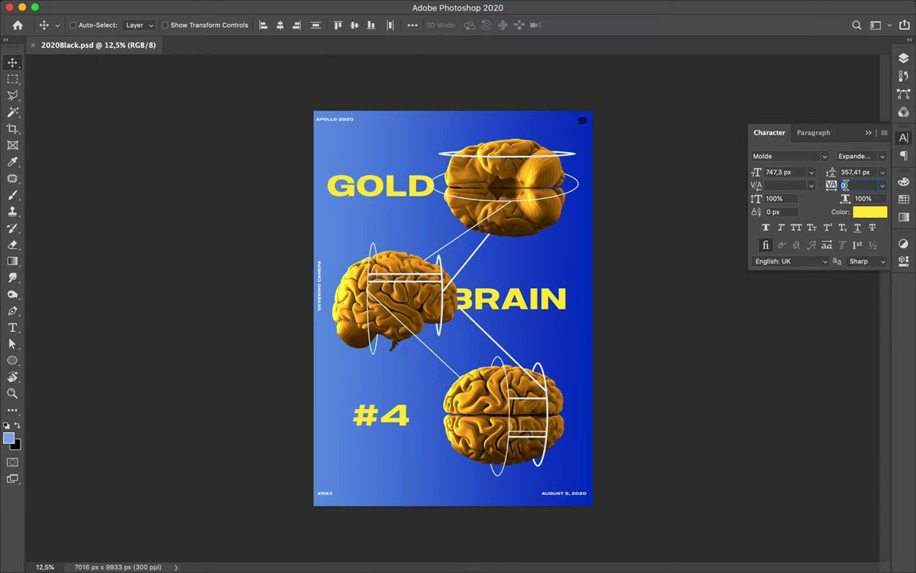
Set the titles to Molde Expanded-Regular, 300 px, with 1000 tracking.
click(855, 156)
click(837, 146)
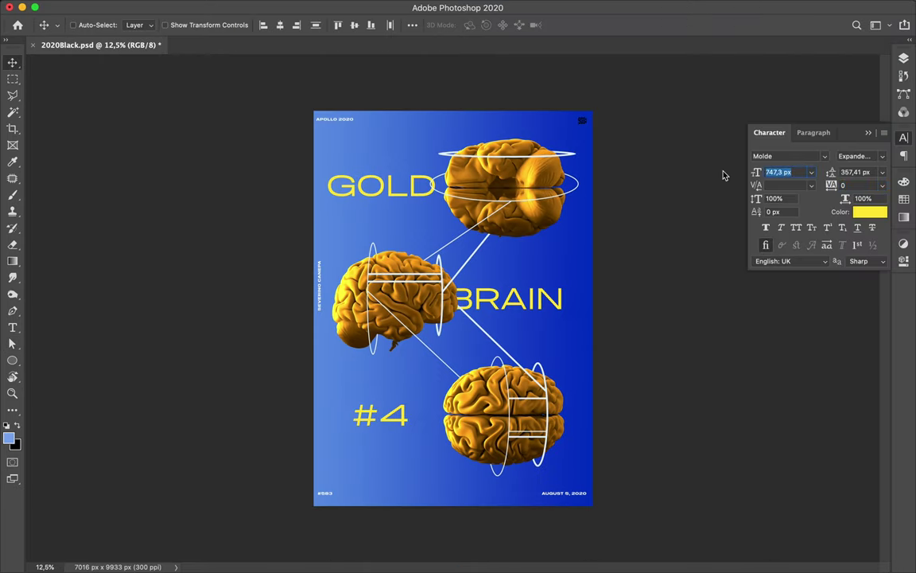
text(300)
click(855, 185)
text(1000)
key(Return)
Reposition GOLD, BRAIN and #4, and Alt-drag a BRAIN copy to the top-left.
mouse_move(378, 196)
mouse_down()
mouse_move(394, 196)
mouse_move(405, 234)
mouse_up()
click(513, 310)
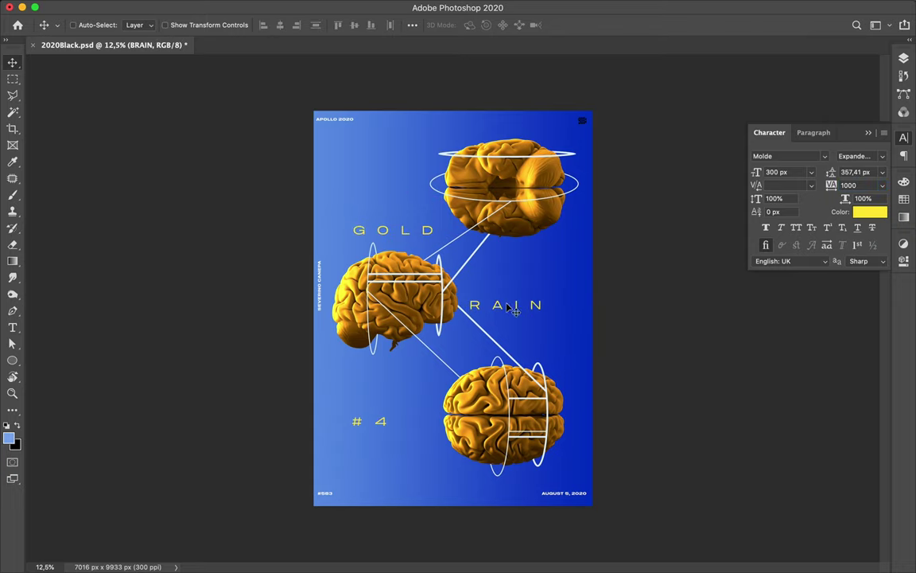
drag(514, 311, 524, 348)
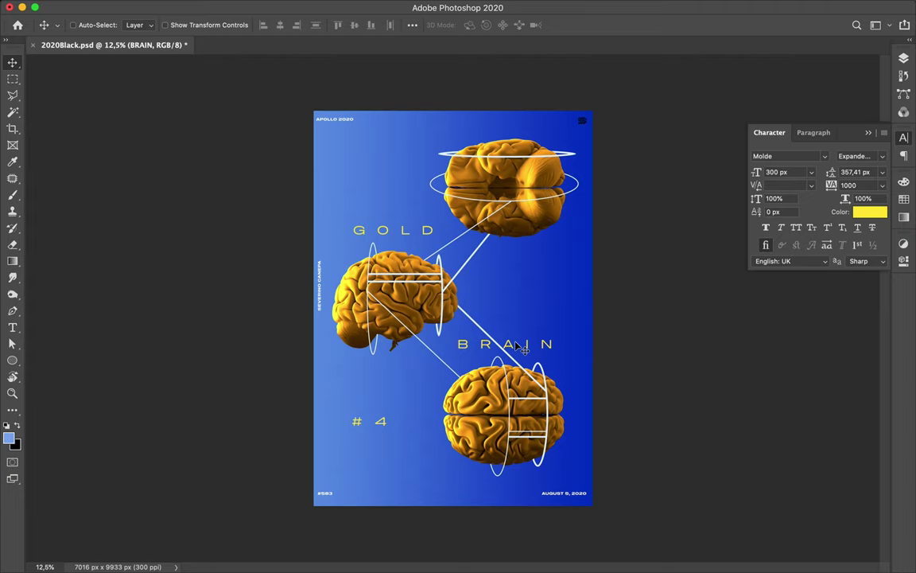
drag(370, 421, 397, 411)
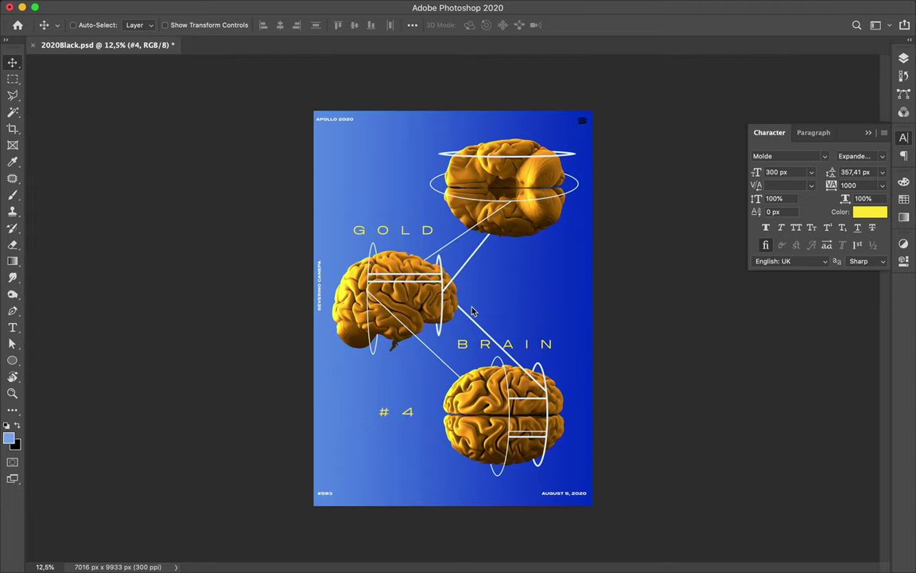
scroll(473, 311, up, 2)
drag(517, 351, 375, 129)
Retype the top-left copy as the two-line label CONNECTED AERA in Molde Condensed-Regular.
key(Return)
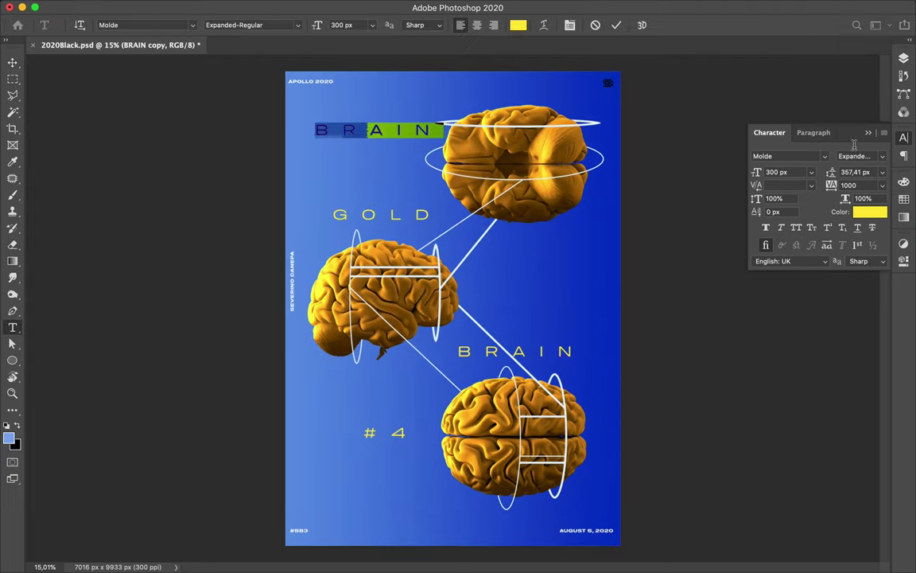
click(857, 156)
click(803, 122)
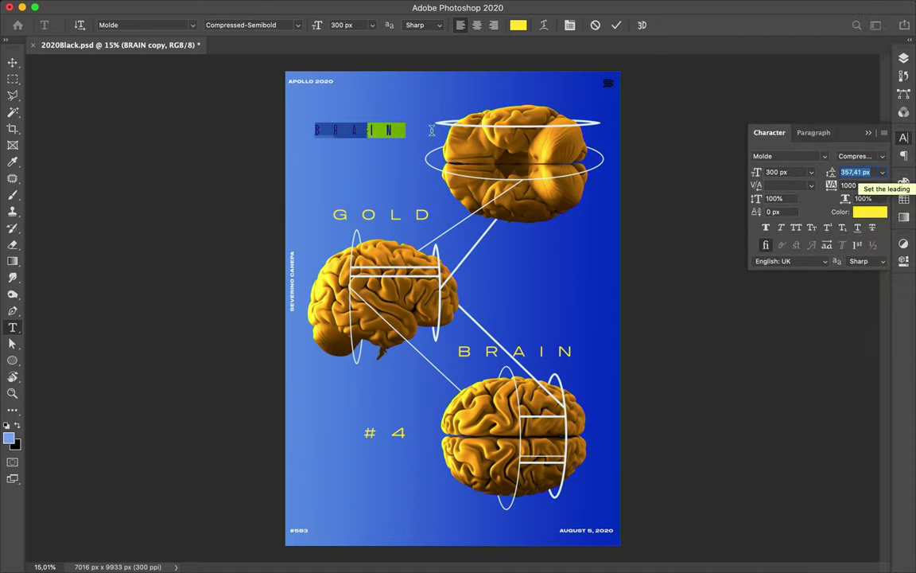
text(CONNECTI)
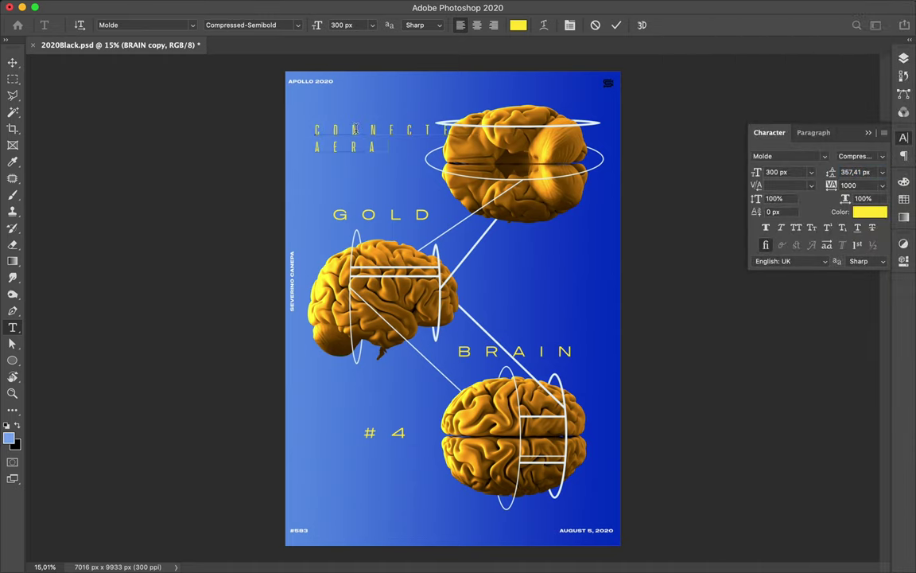
key(Escape)
key(v)
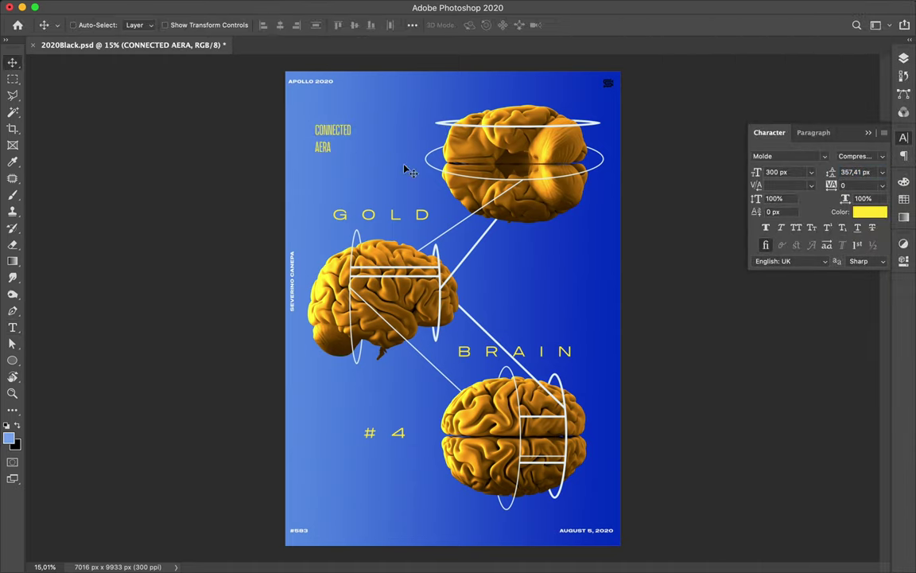
click(859, 184)
text(60)
click(862, 156)
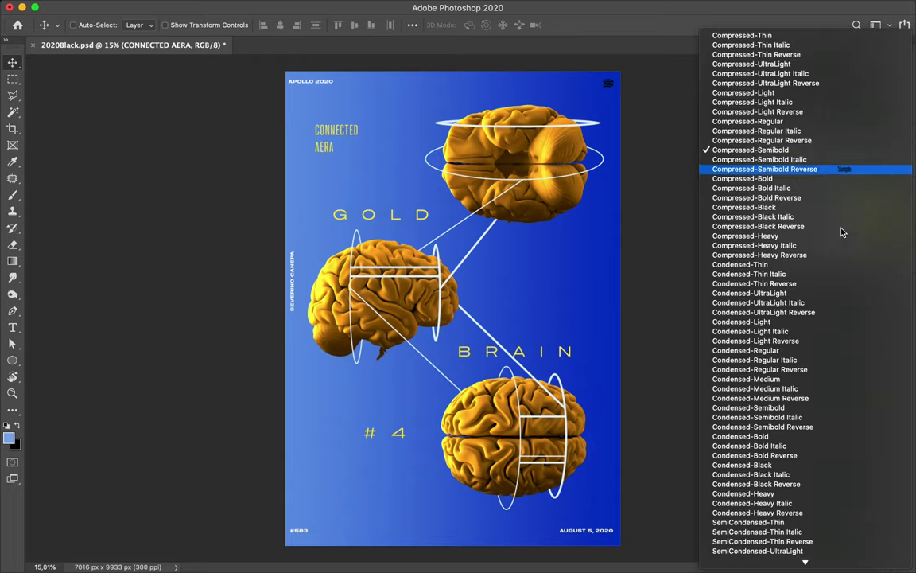
click(812, 286)
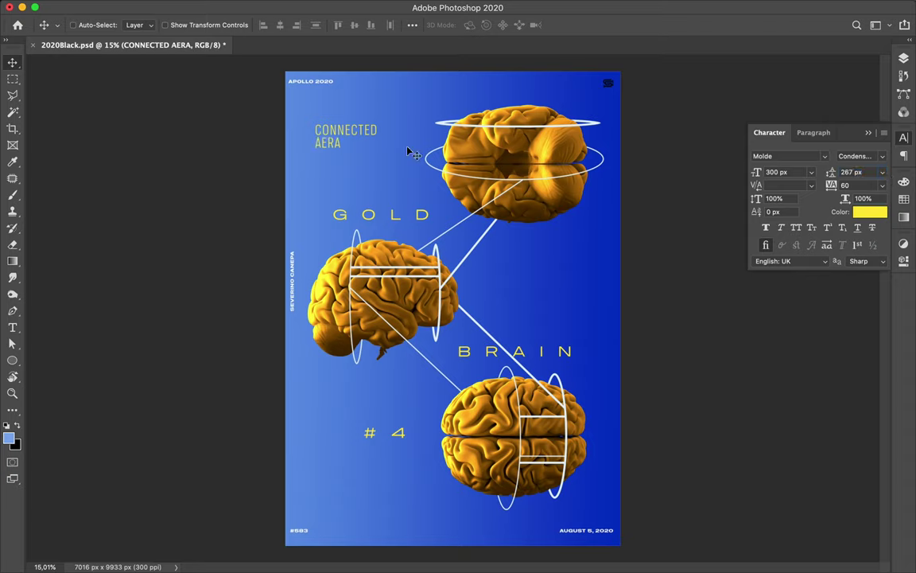
key(ctrl+t)
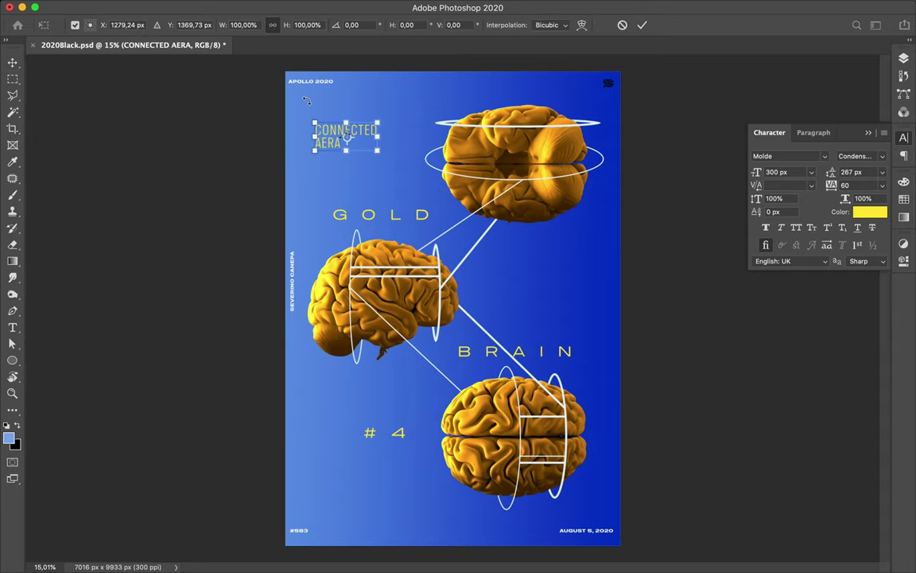
Rotate the CONNECTED AERA label to -90° and move it down just above GOLD.
drag(306, 100, 321, 96)
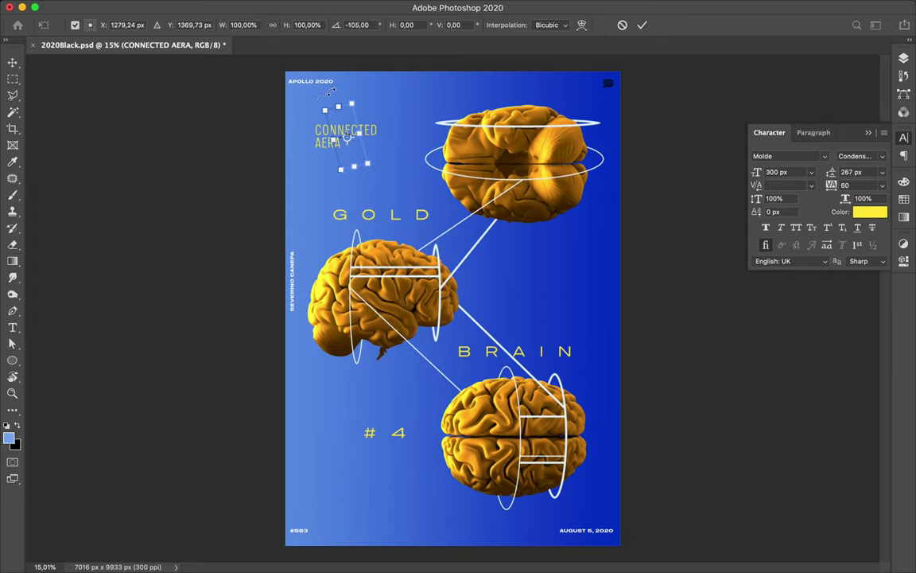
mouse_move(338, 91)
mouse_down()
mouse_move(351, 93)
mouse_move(338, 93)
mouse_up()
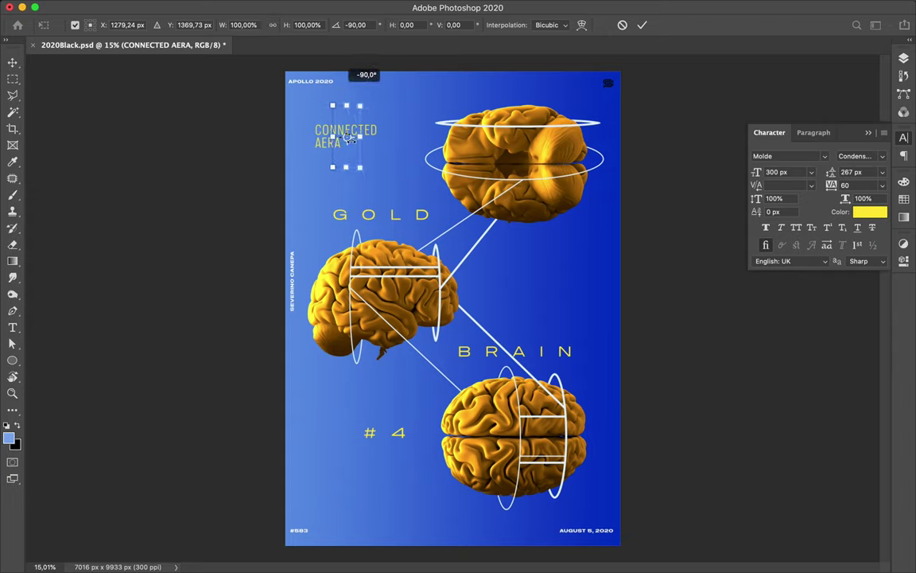
key(Return)
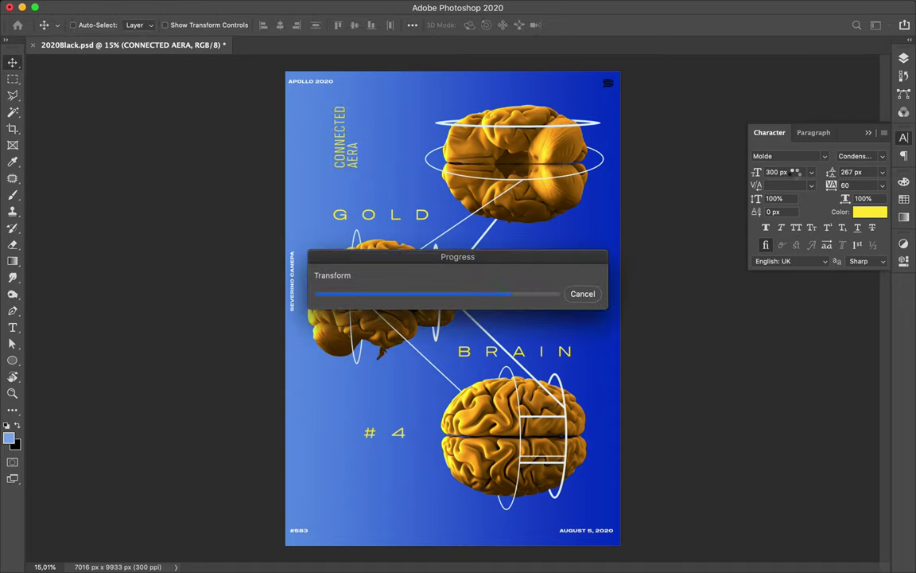
text(250)
drag(386, 154, 390, 183)
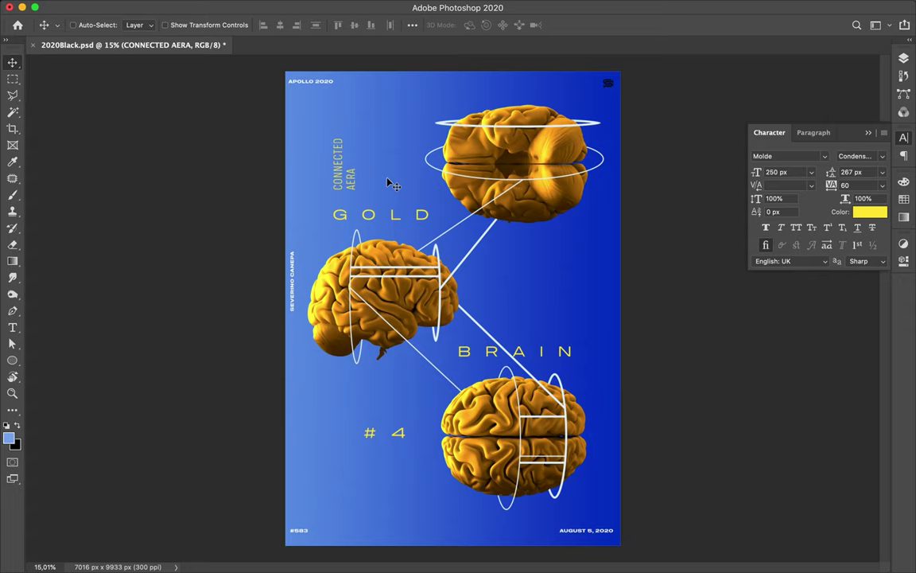
Switch the CONNECTED AERA label to the Light font style with 267 px leading.
click(880, 158)
scroll(819, 262, down, 3)
key(Escape)
click(874, 157)
click(863, 123)
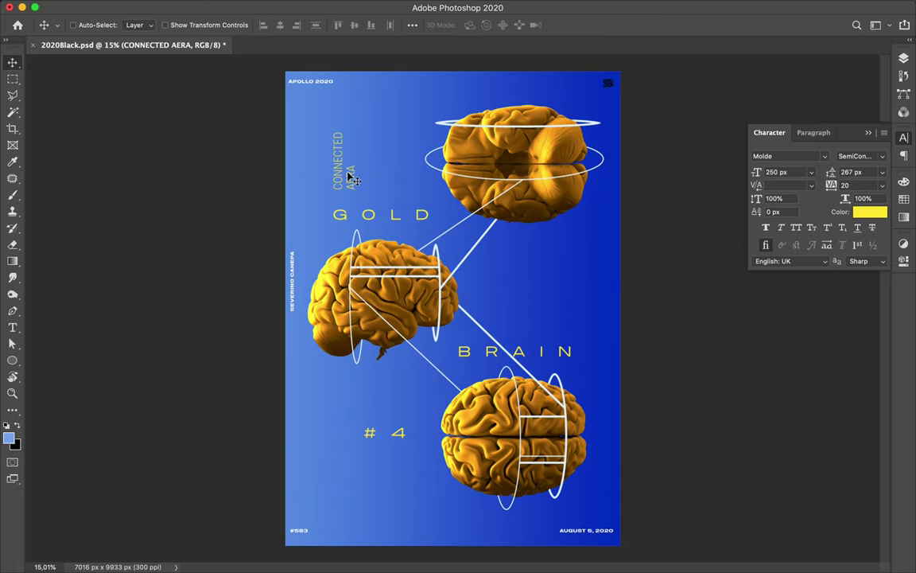
click(879, 156)
click(748, 438)
click(856, 174)
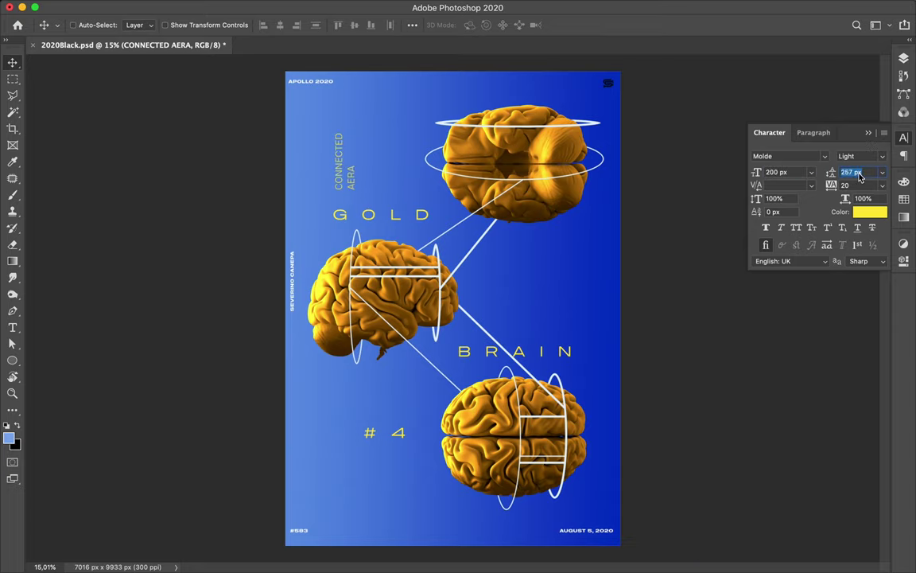
text(267)
key(Return)
Rotate the label back to horizontal and move it right to sit above GOLD.
key(ctrl+t)
mouse_move(410, 131)
mouse_down()
mouse_move(419, 148)
mouse_move(397, 129)
mouse_up()
key(Return)
drag(361, 161, 378, 163)
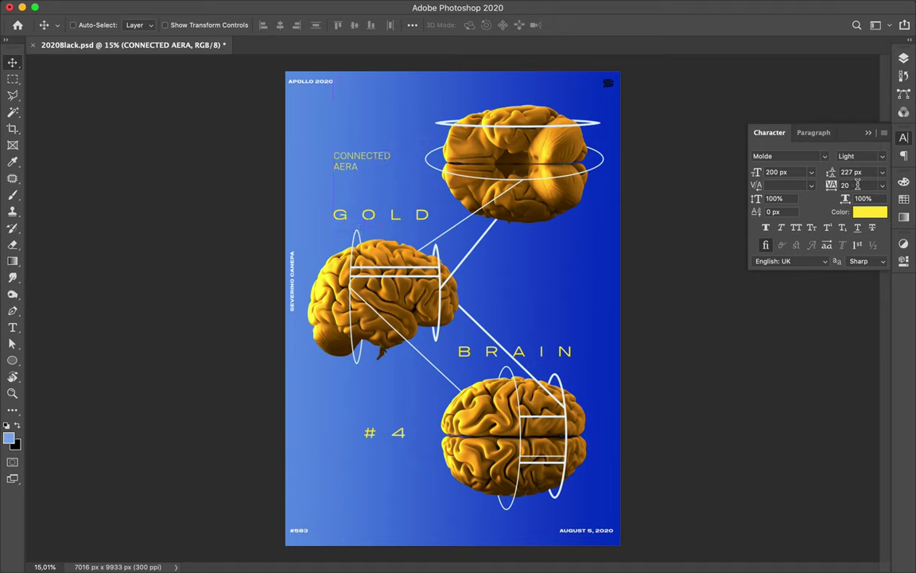
Set the label to 150 px font size with a tighter 177 px leading.
double_click(775, 172)
text(150)
key(Tab)
text(217)
key(Return)
text(177)
key(Return)
Present the finished gold brain poster full-screen against a black background.
scroll(440, 362, down, 1)
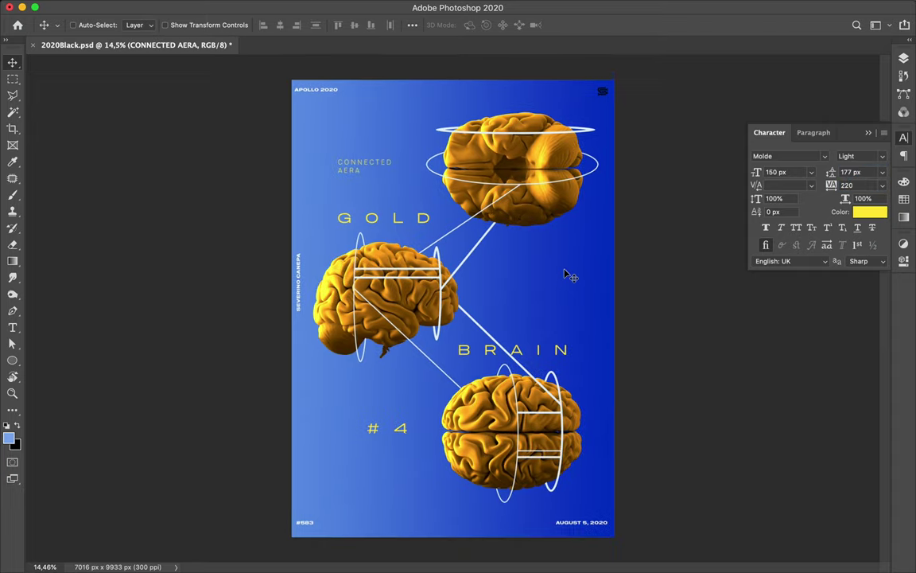